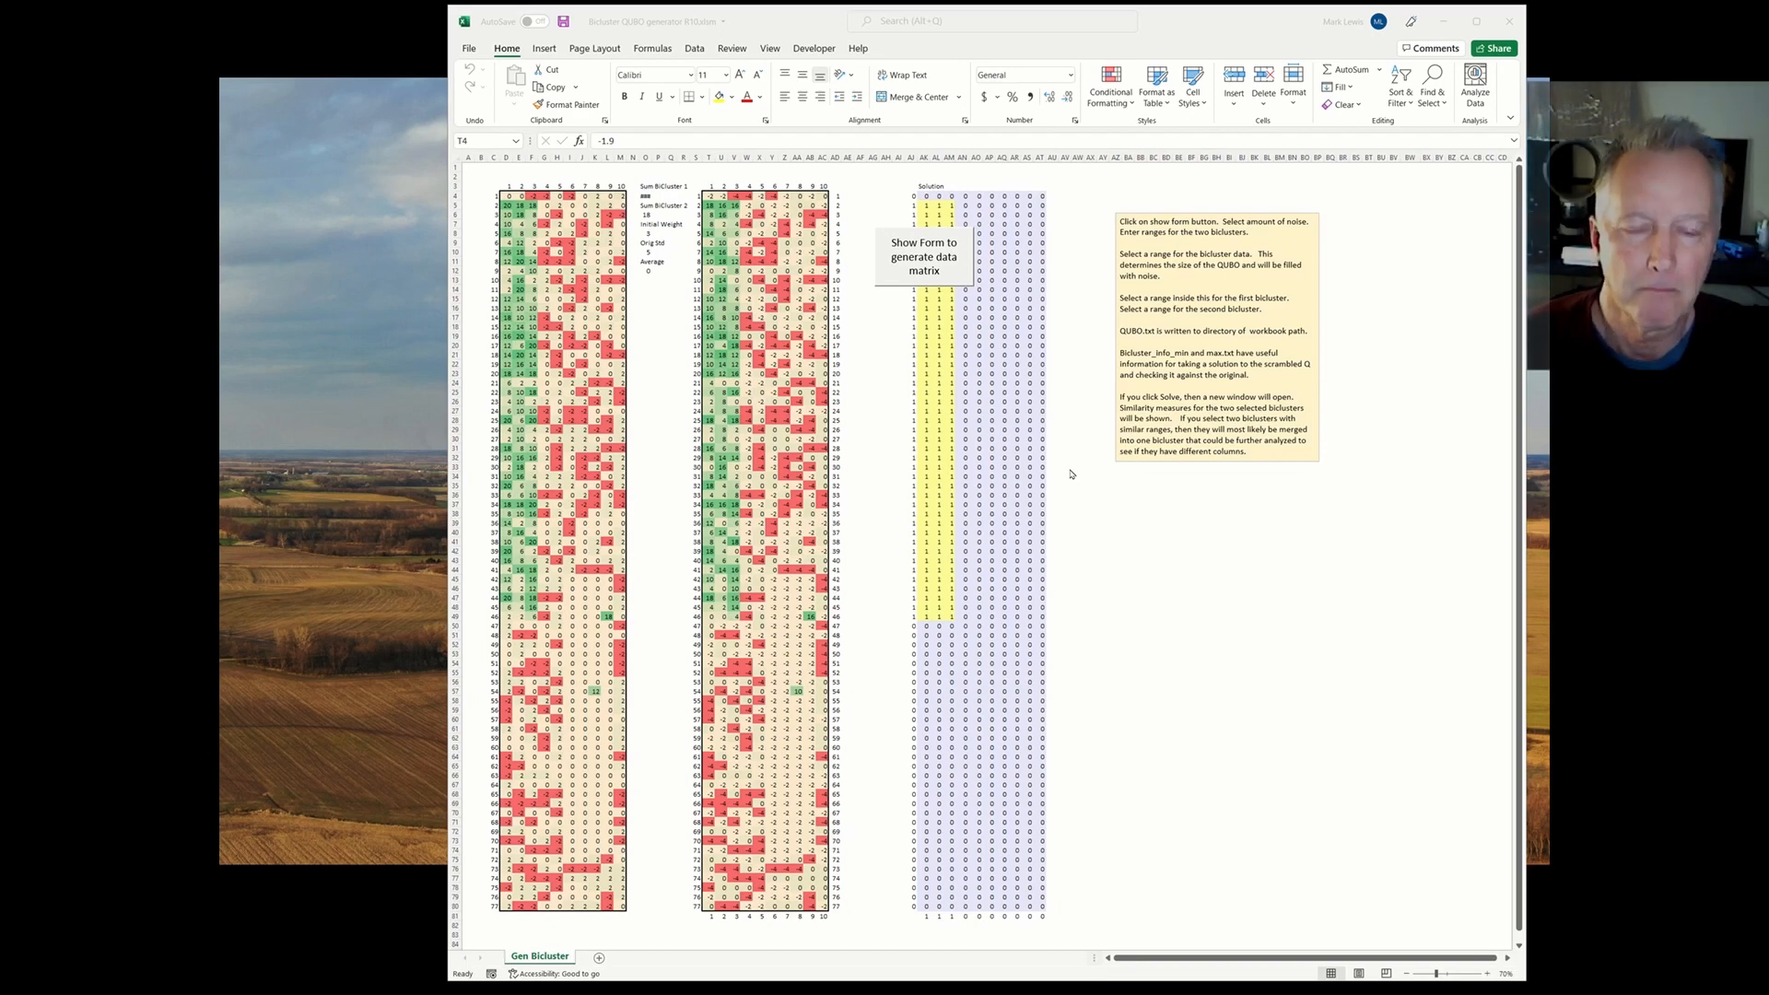
# Show the Bicluster Generator form and set the minimum noise to -1 and the maximum noise to 1
pyautogui.click(933, 270)
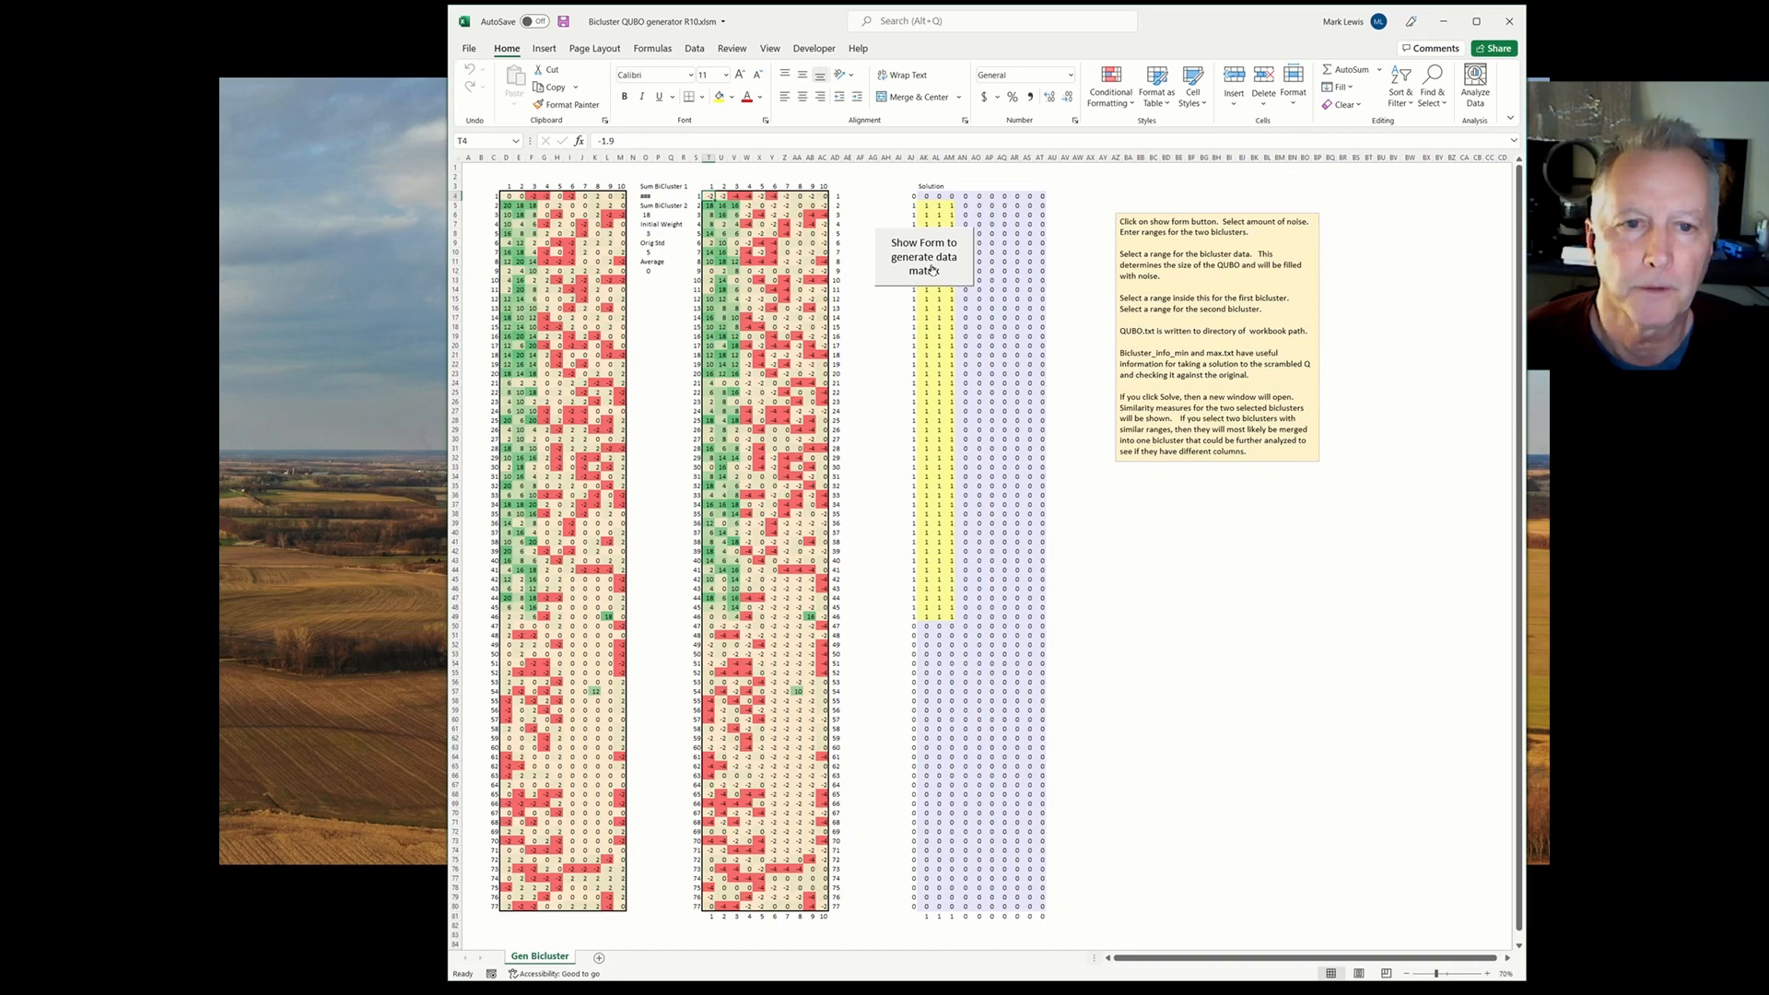
pyautogui.click(933, 270)
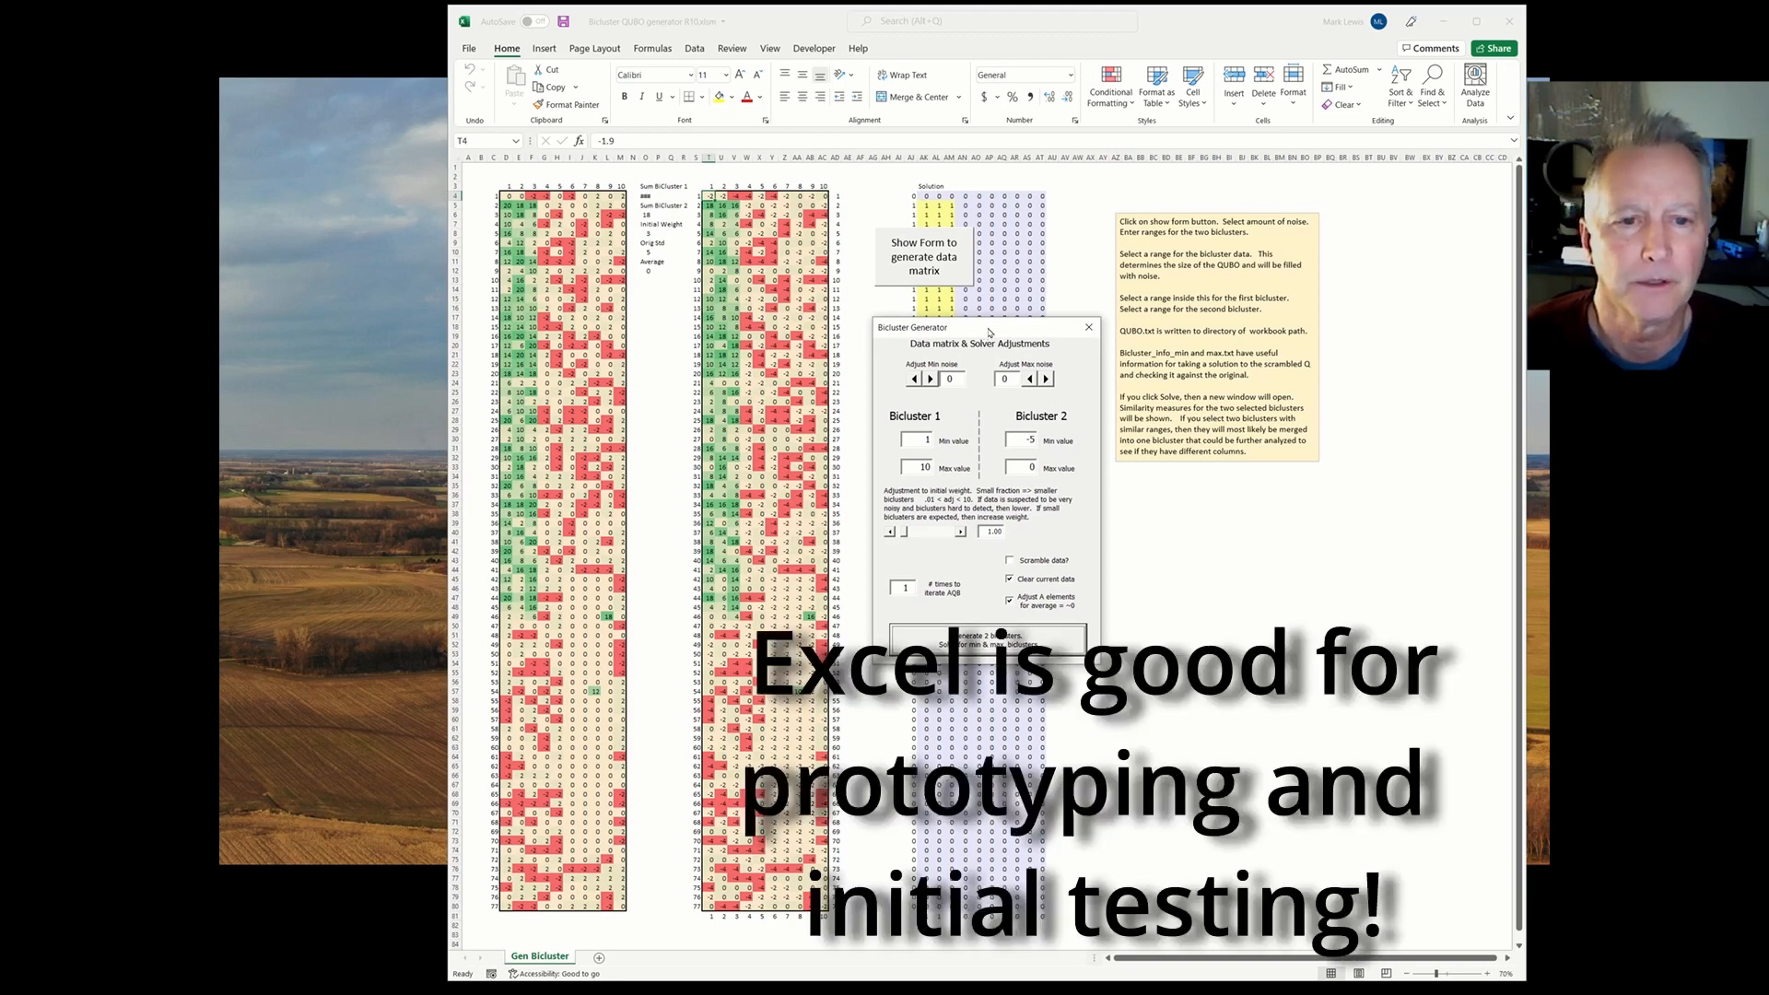
pyautogui.moveTo(990, 329); pyautogui.dragTo(995, 316)
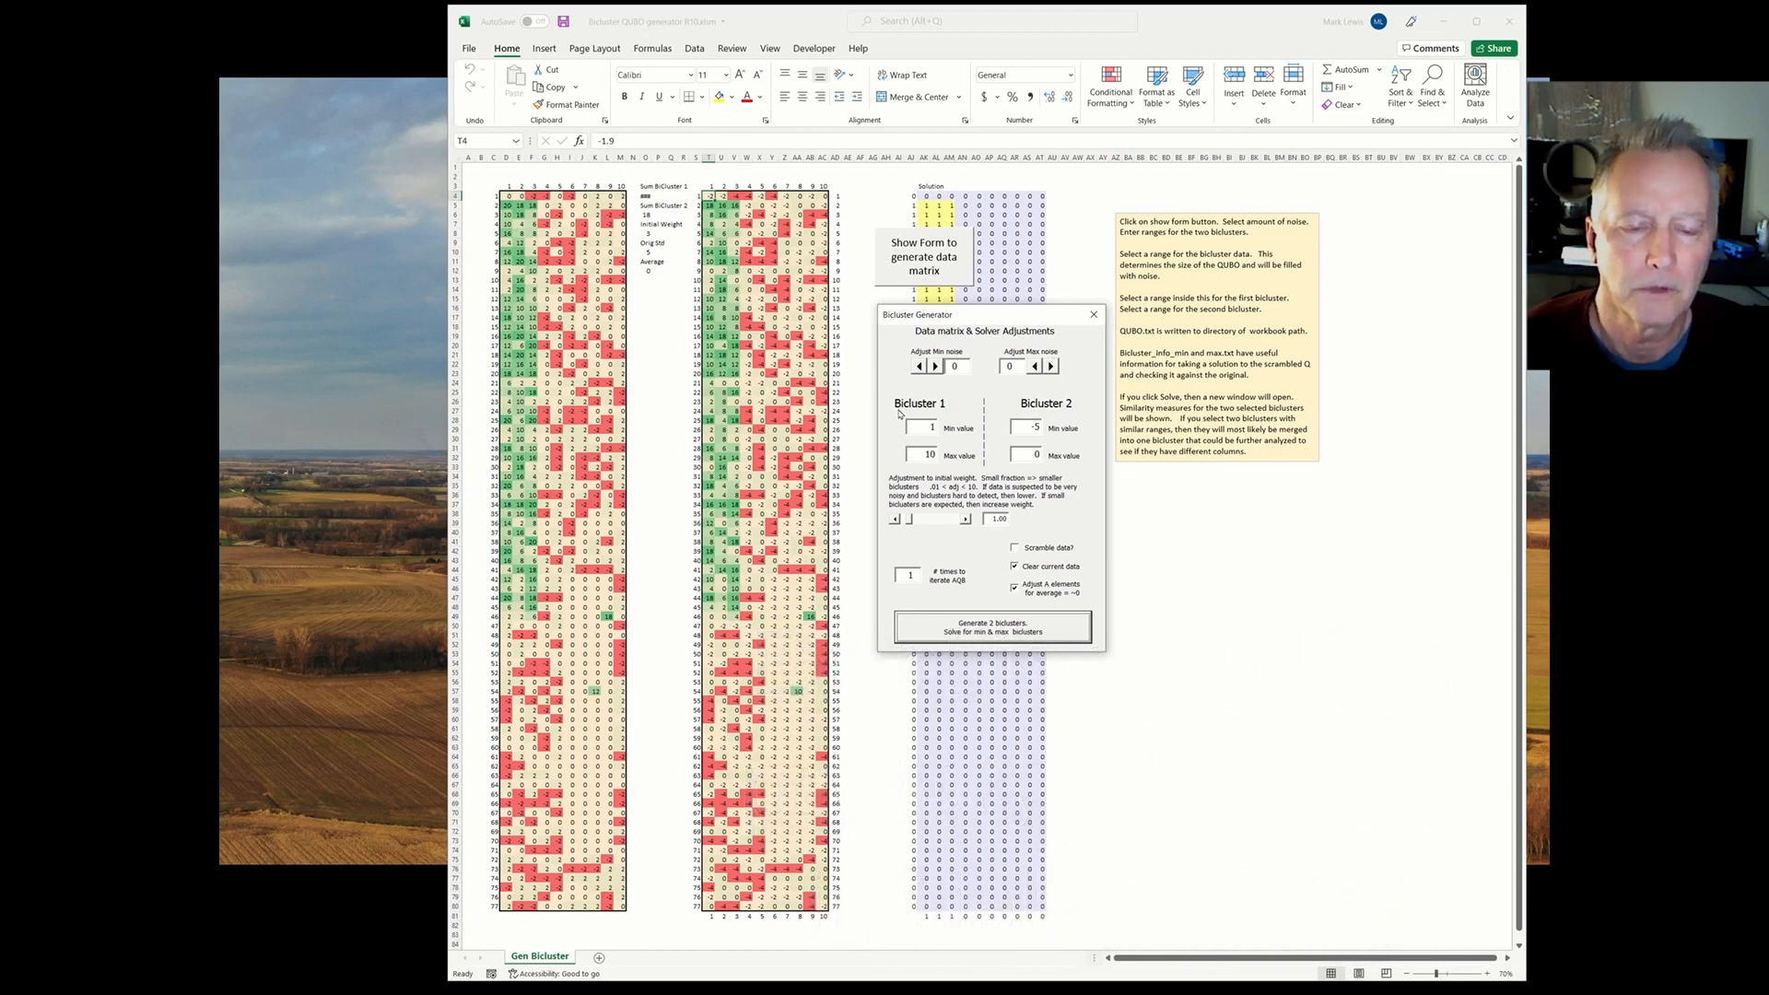
pyautogui.click(919, 367)
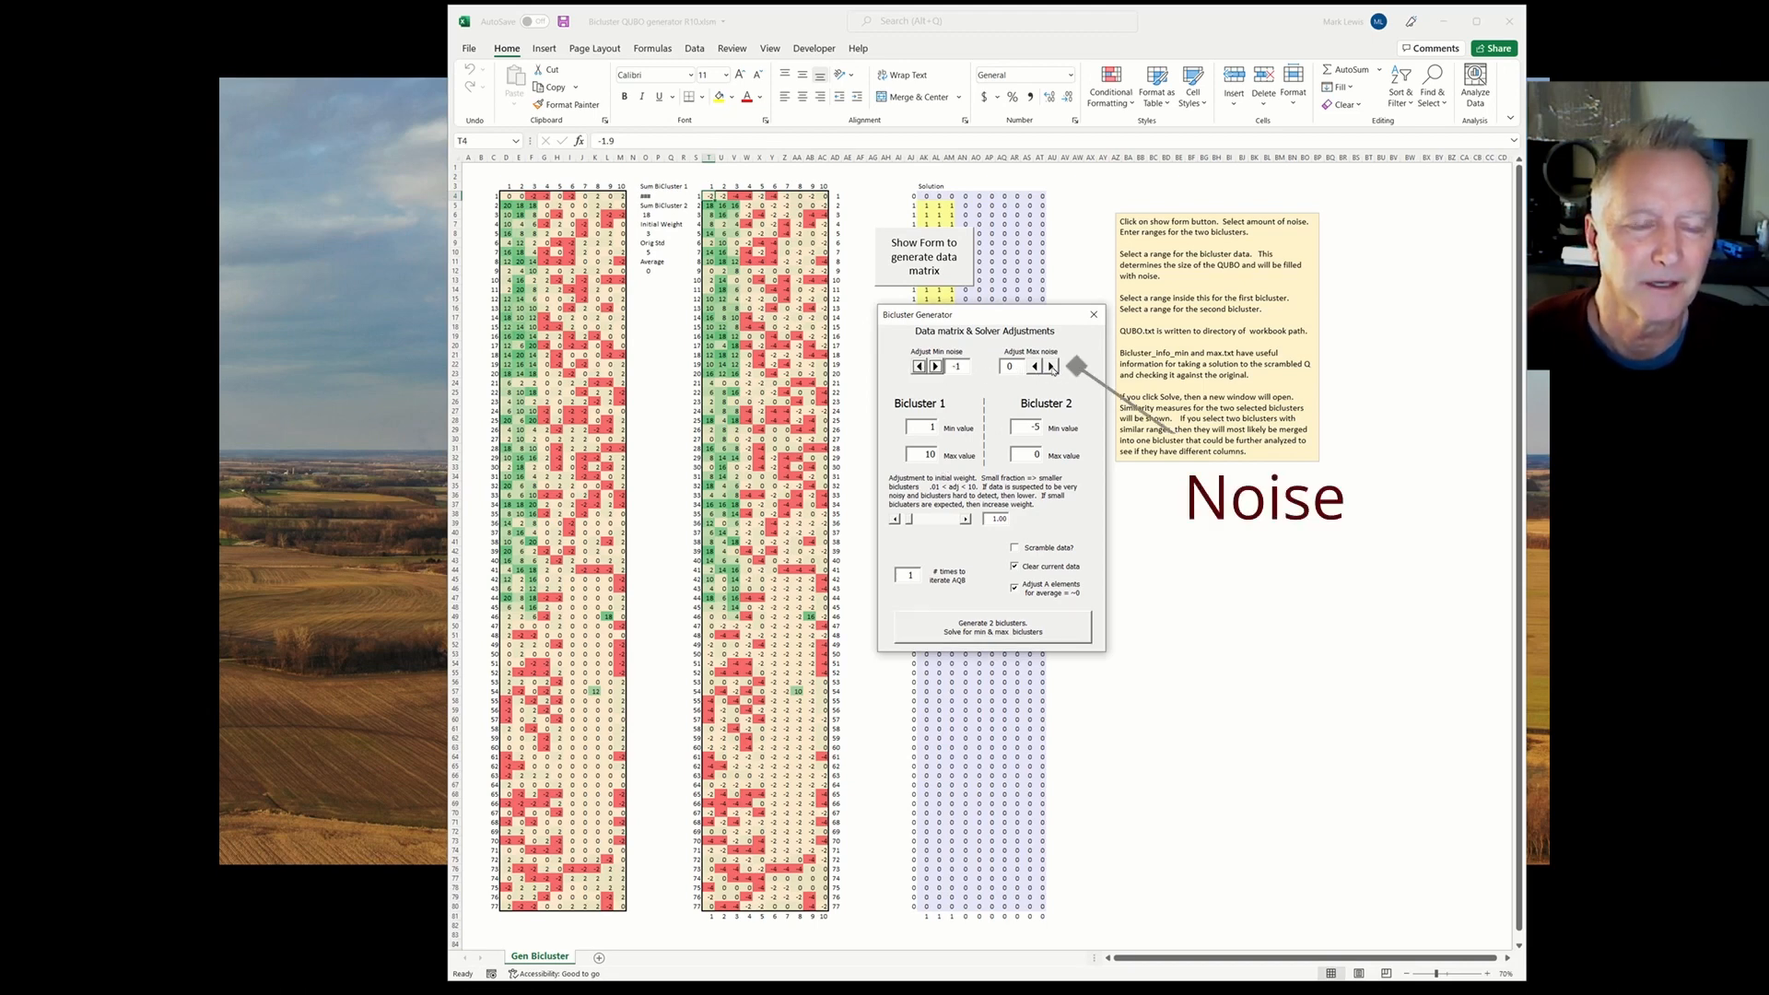
pyautogui.click(1052, 368)
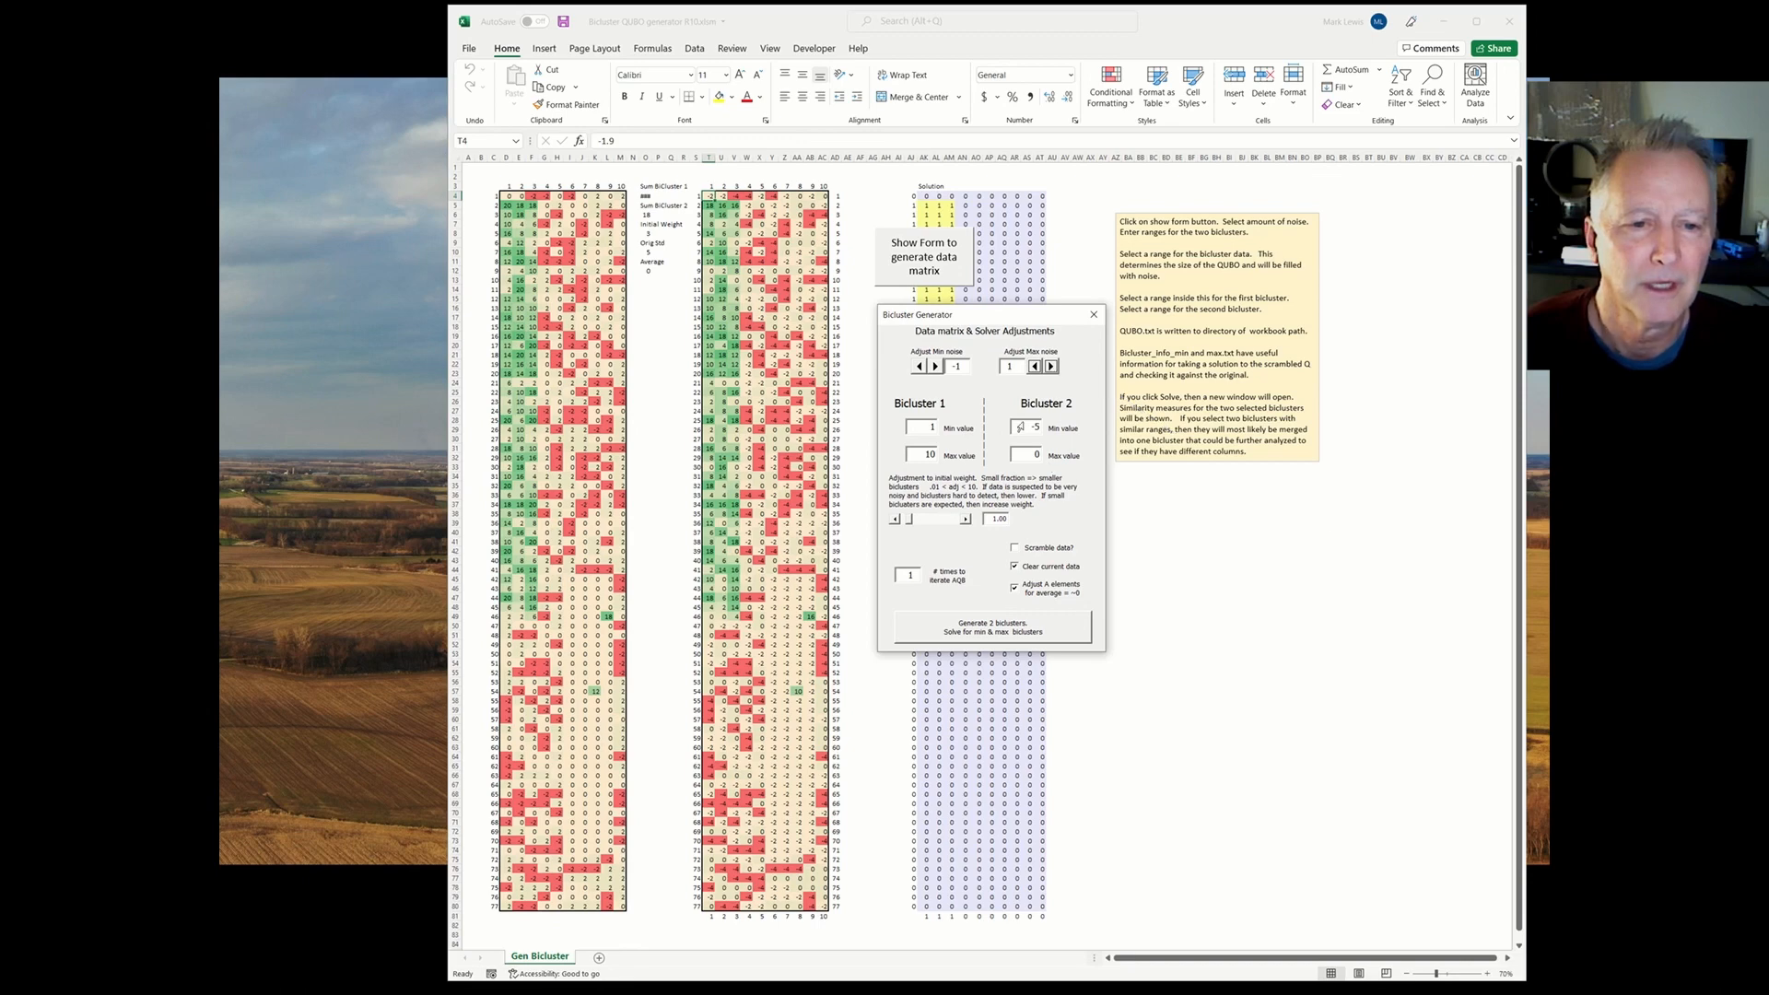
# Set Bicluster 2's minimum value to 5 and its maximum value to 10
pyautogui.doubleClick(1026, 428)
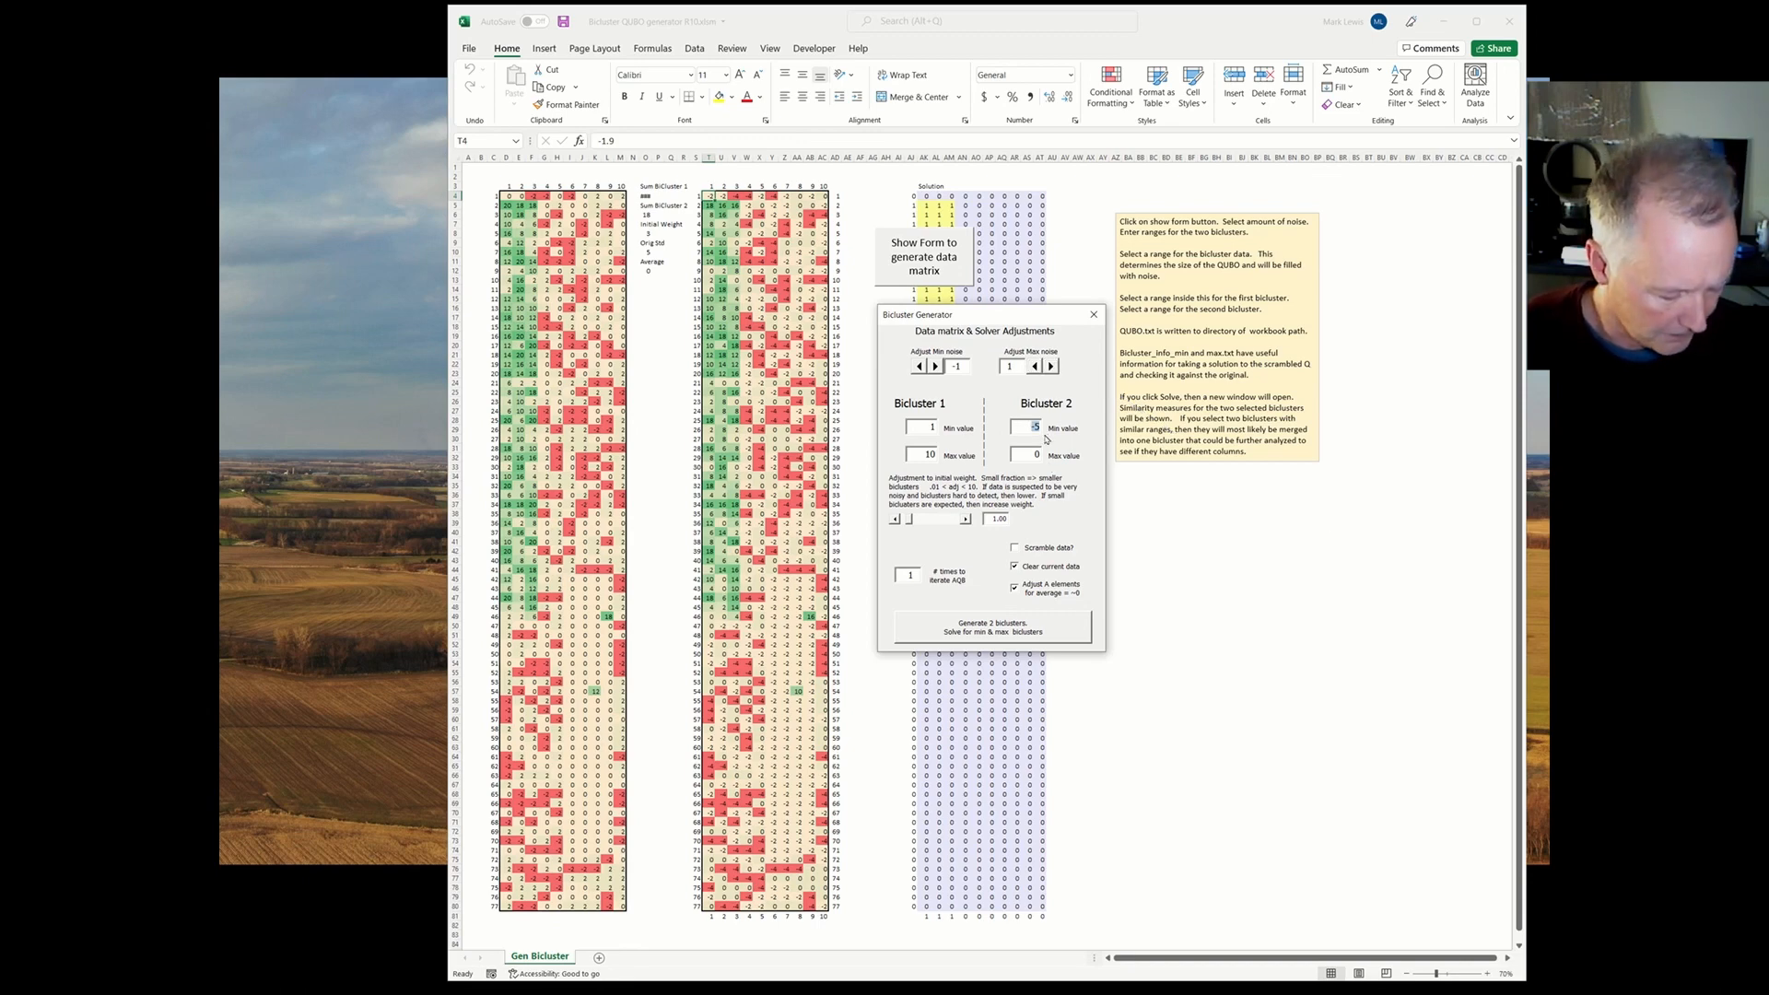
pyautogui.write('5')
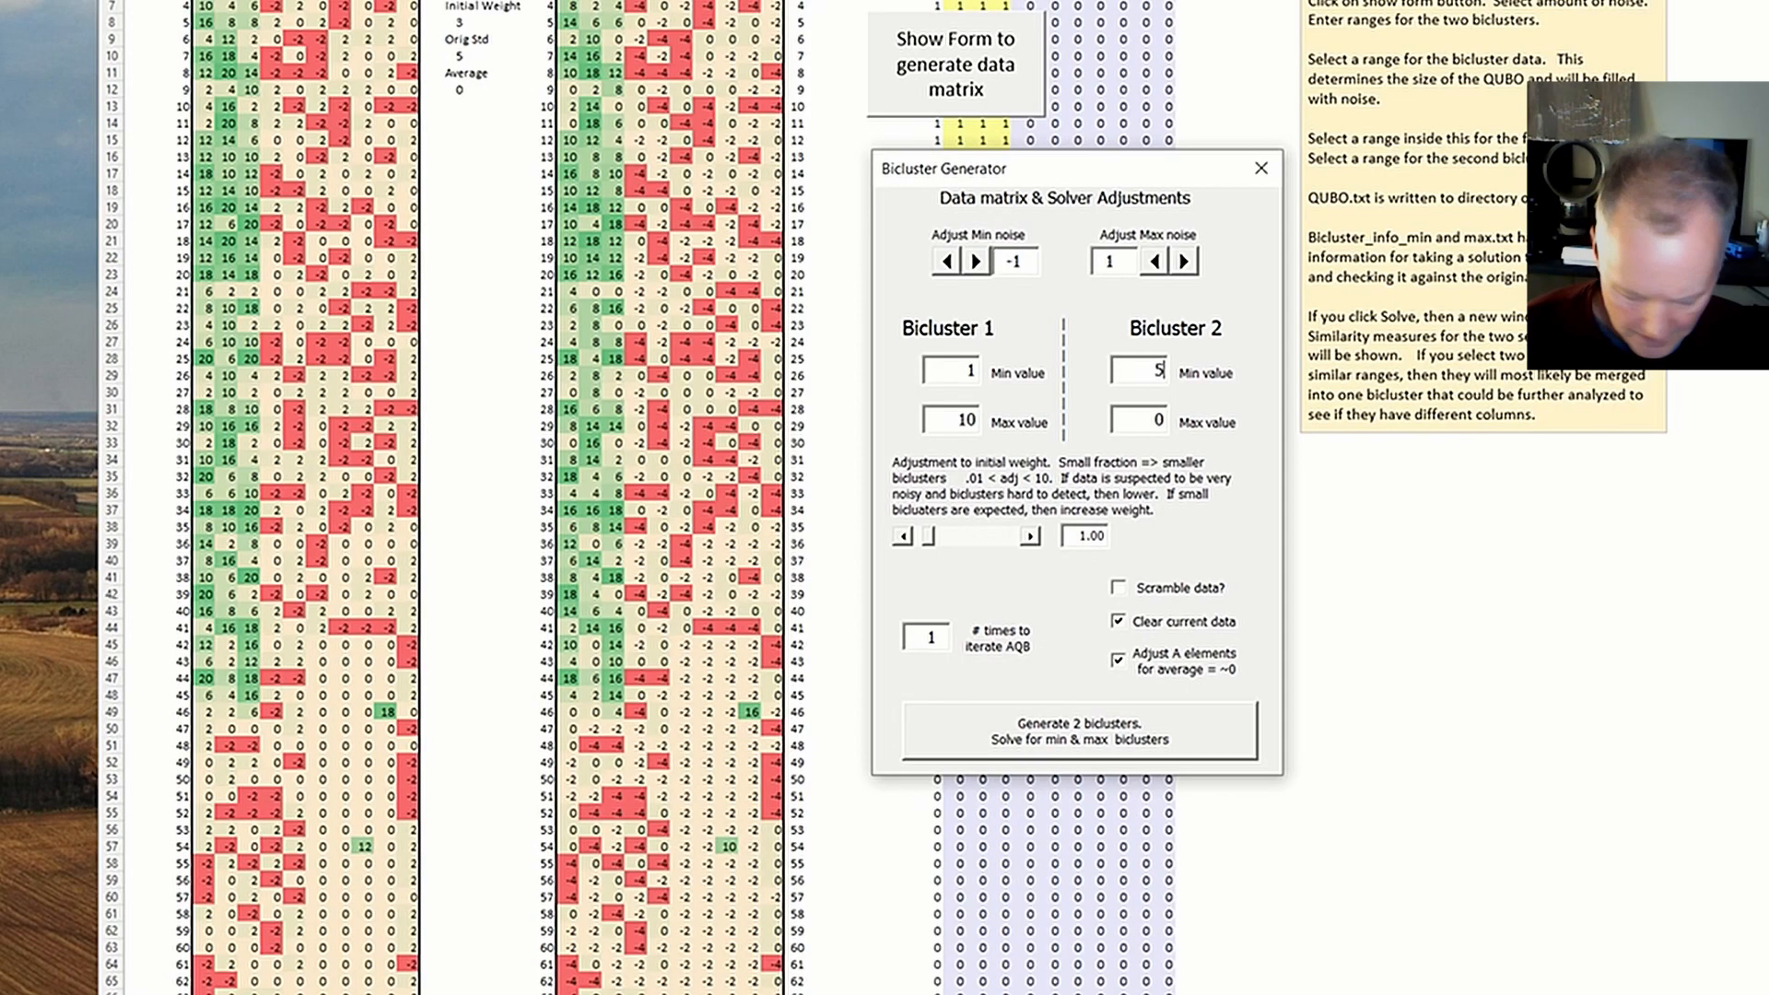
pyautogui.press('Tab')
pyautogui.write('10')
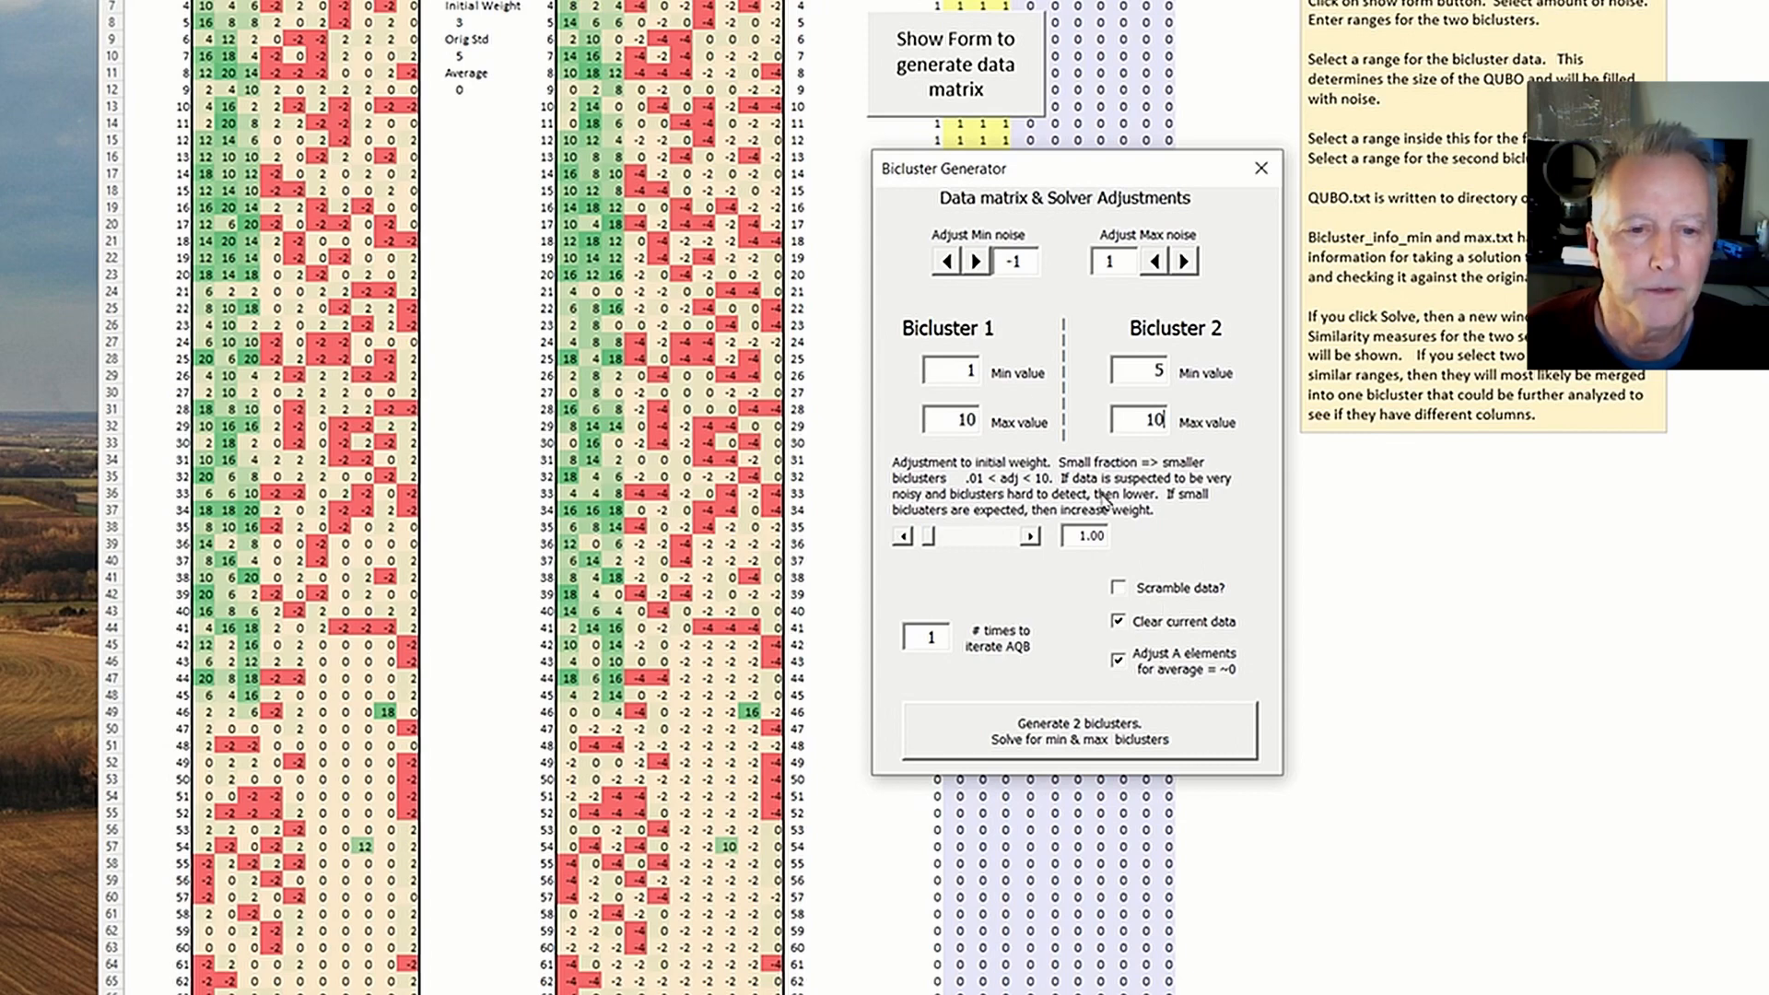
# Generate a data matrix over C3:Q76 with the first bicluster at C4:F46 and the second at K29:O66
pyautogui.click(1073, 734)
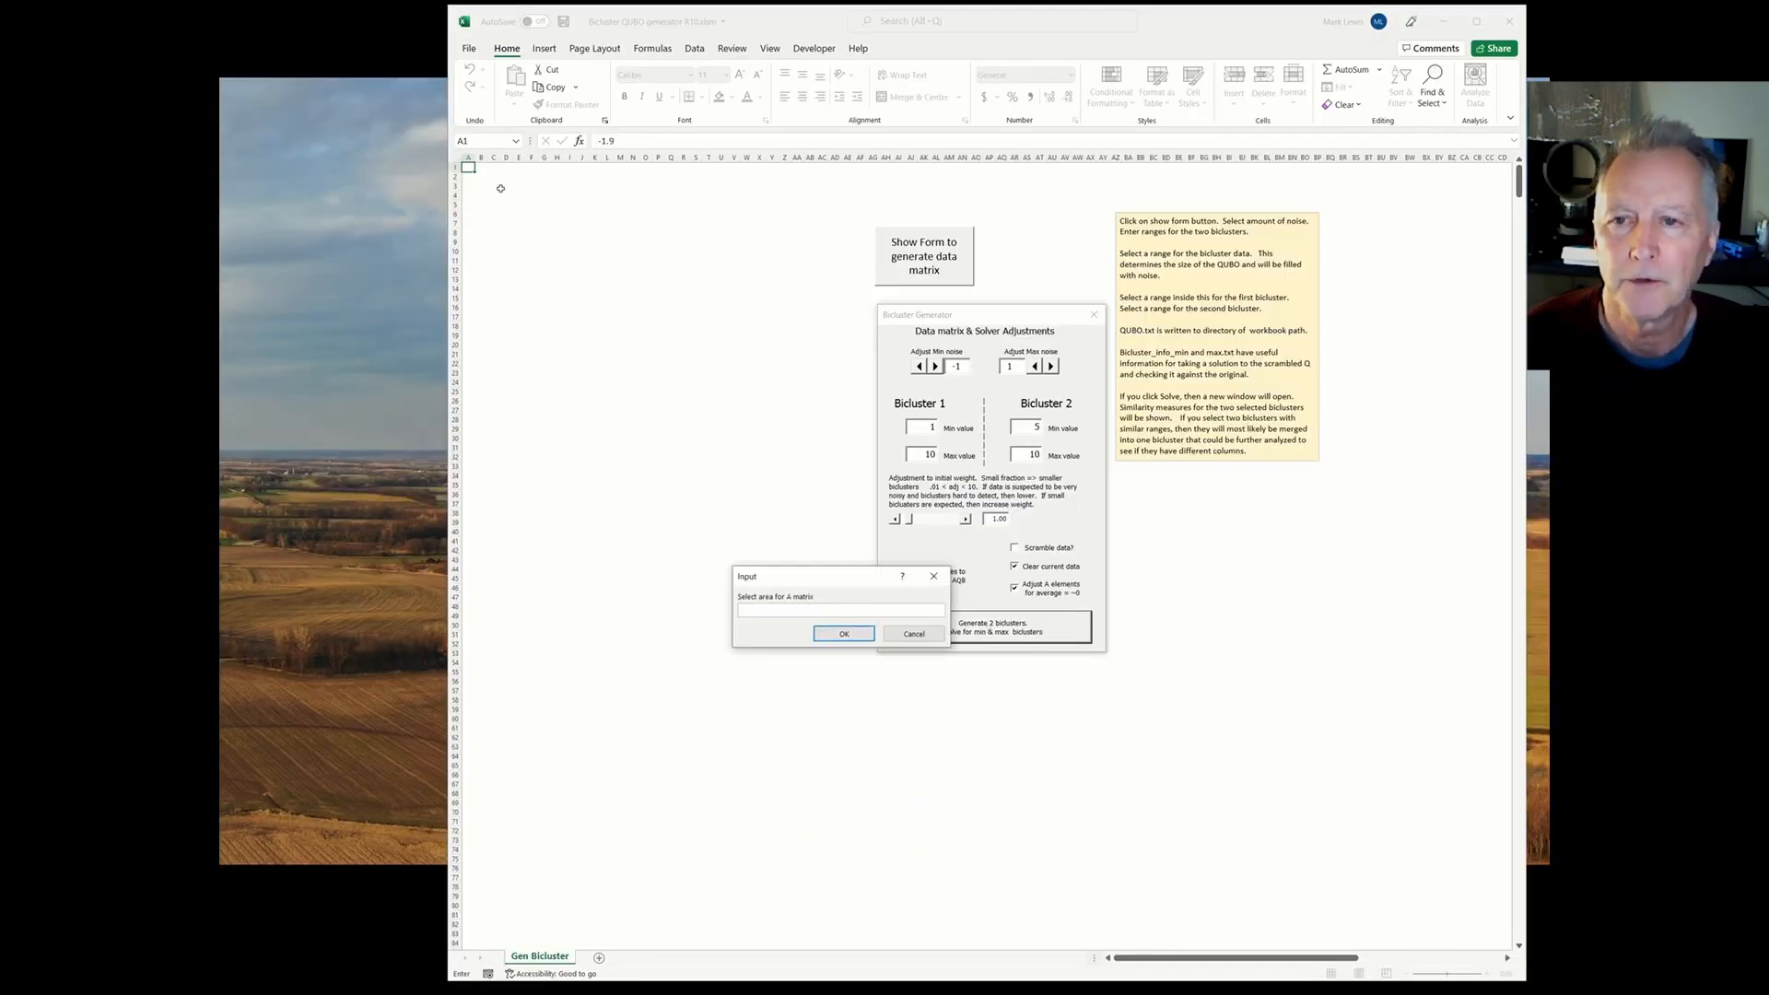
pyautogui.moveTo(501, 188); pyautogui.dragTo(674, 870)
pyautogui.press('Return')
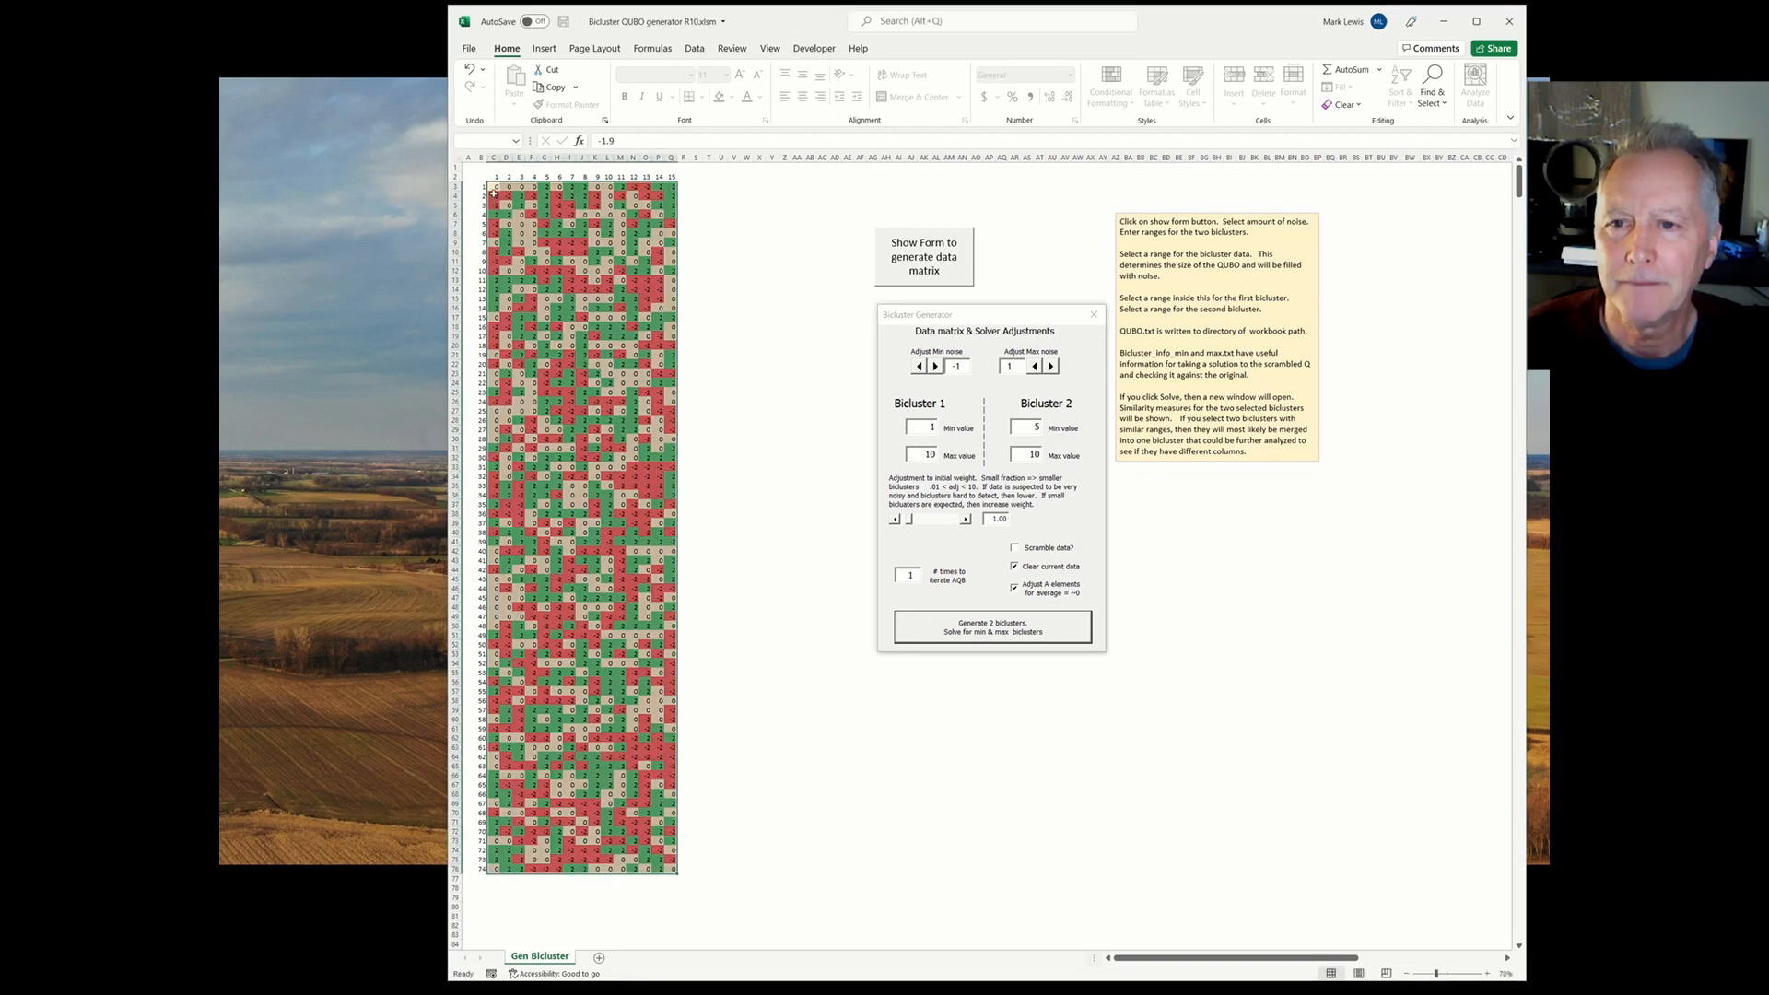
pyautogui.moveTo(494, 192); pyautogui.dragTo(535, 585)
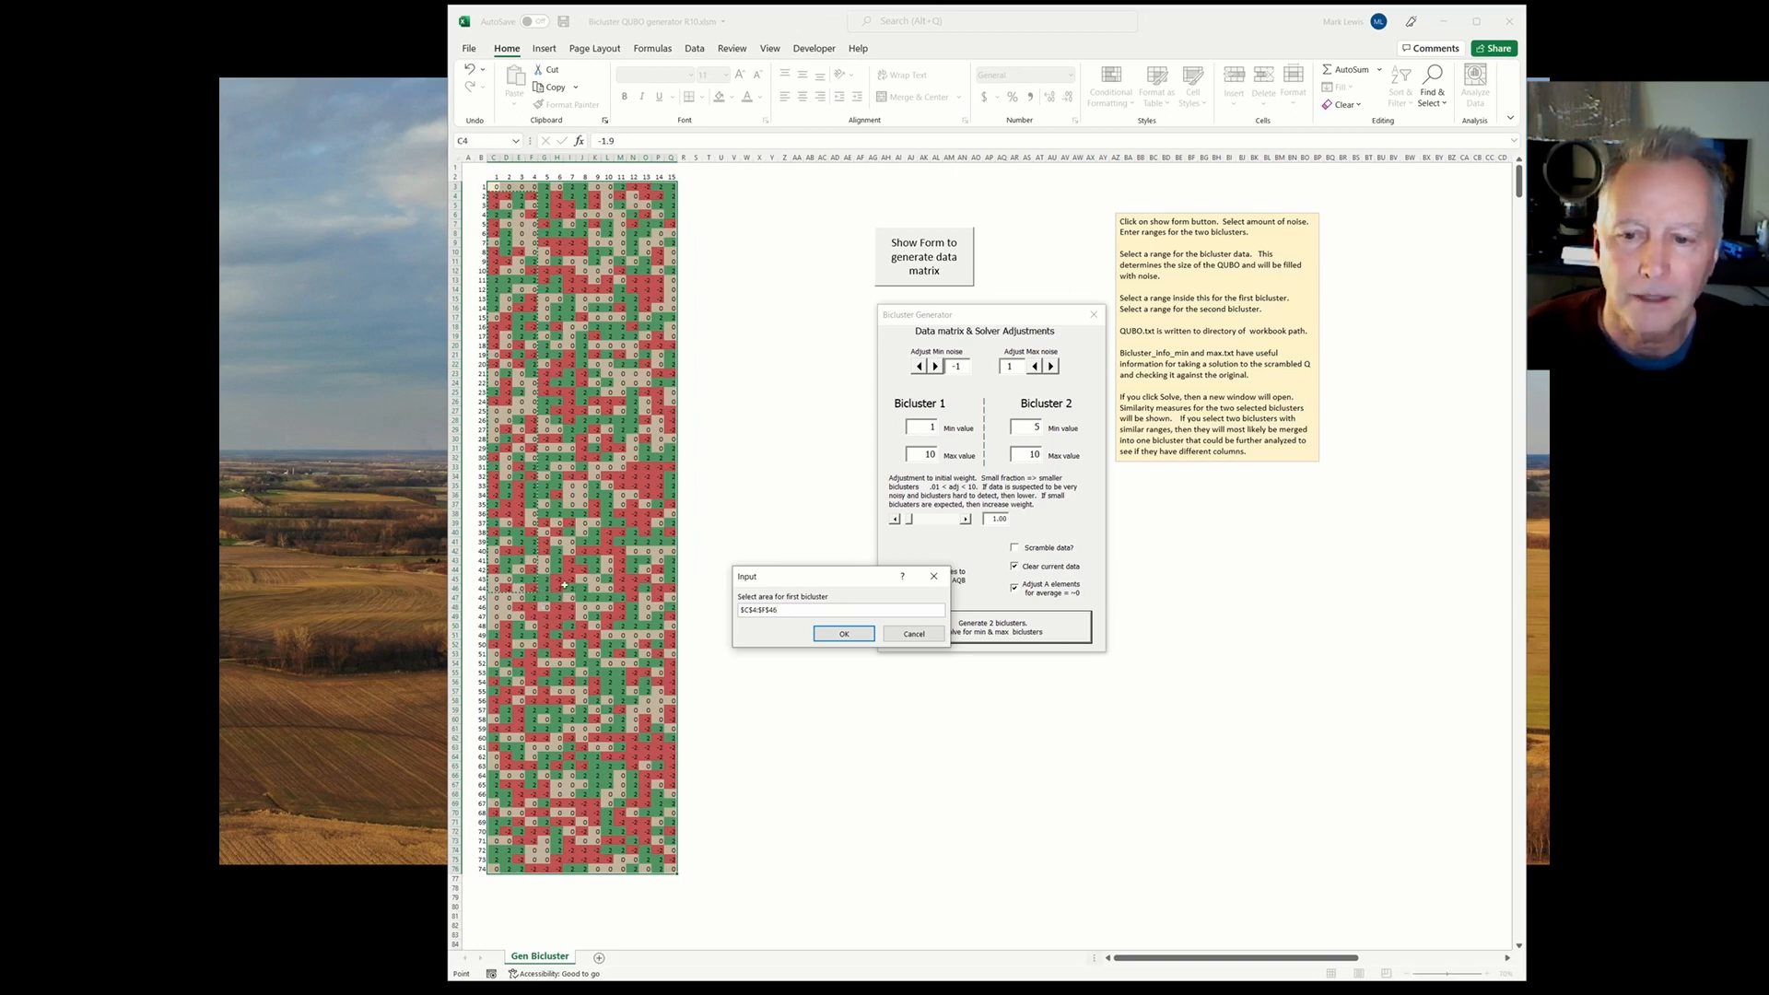
pyautogui.click(826, 635)
pyautogui.moveTo(597, 432); pyautogui.dragTo(642, 776)
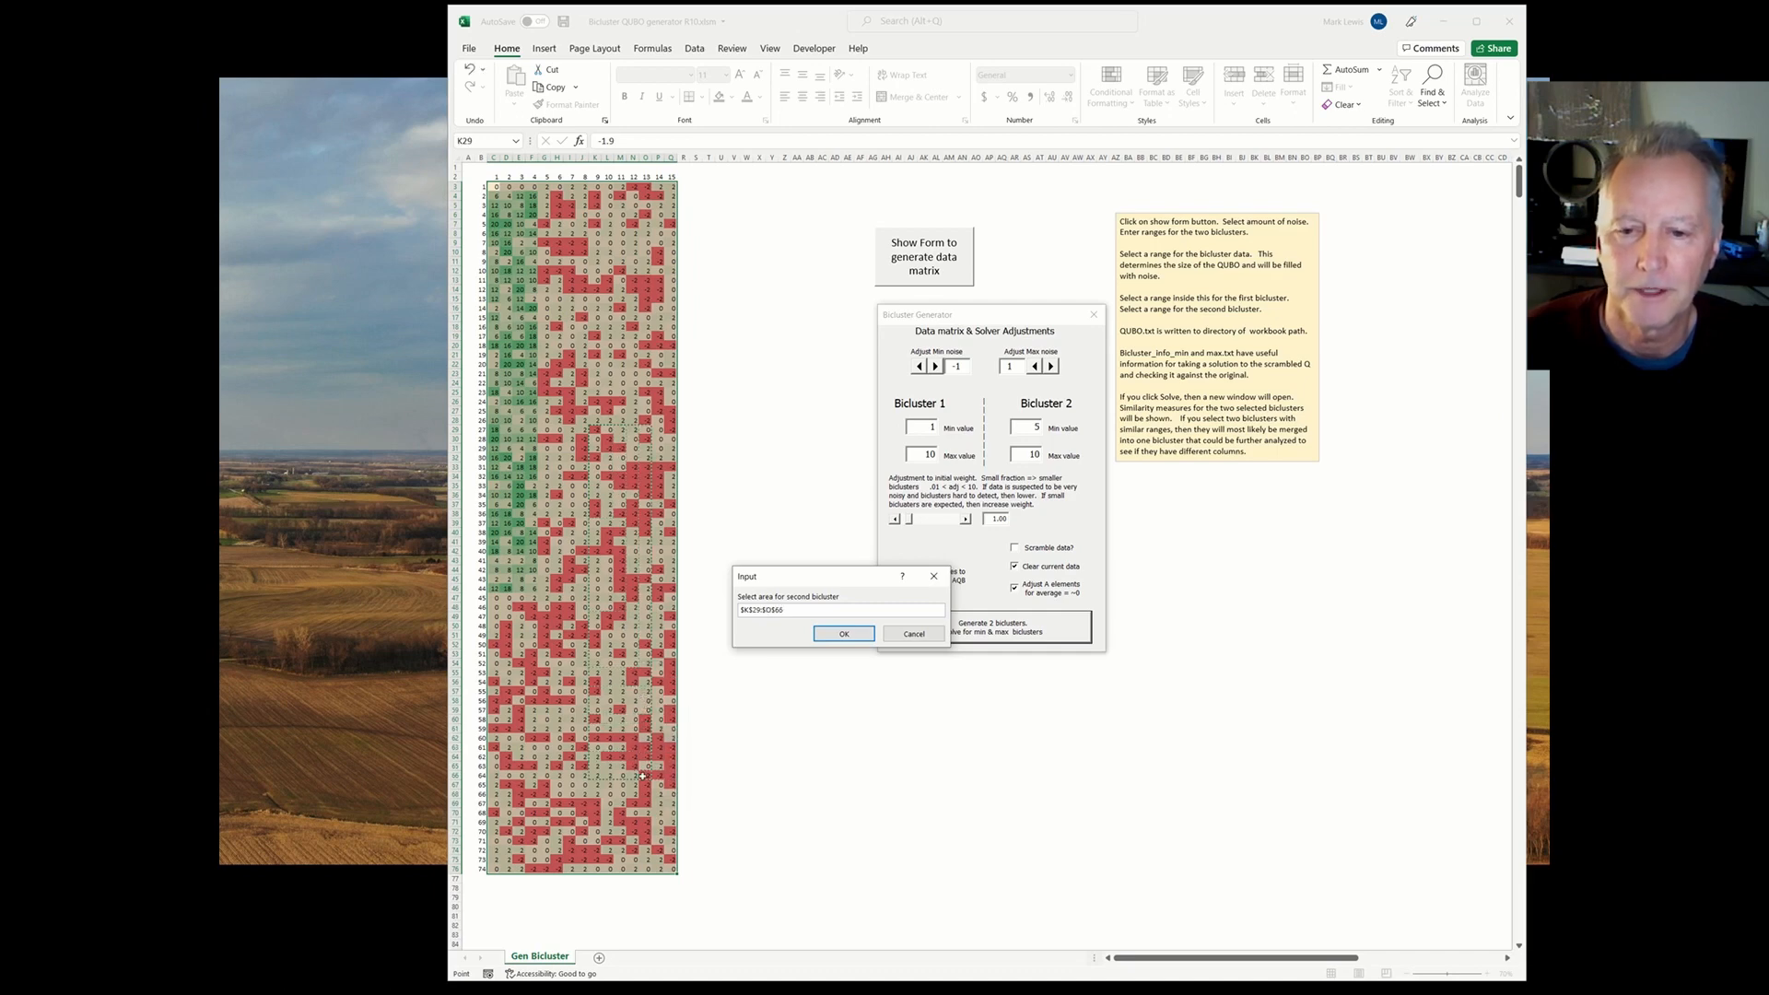
pyautogui.click(842, 633)
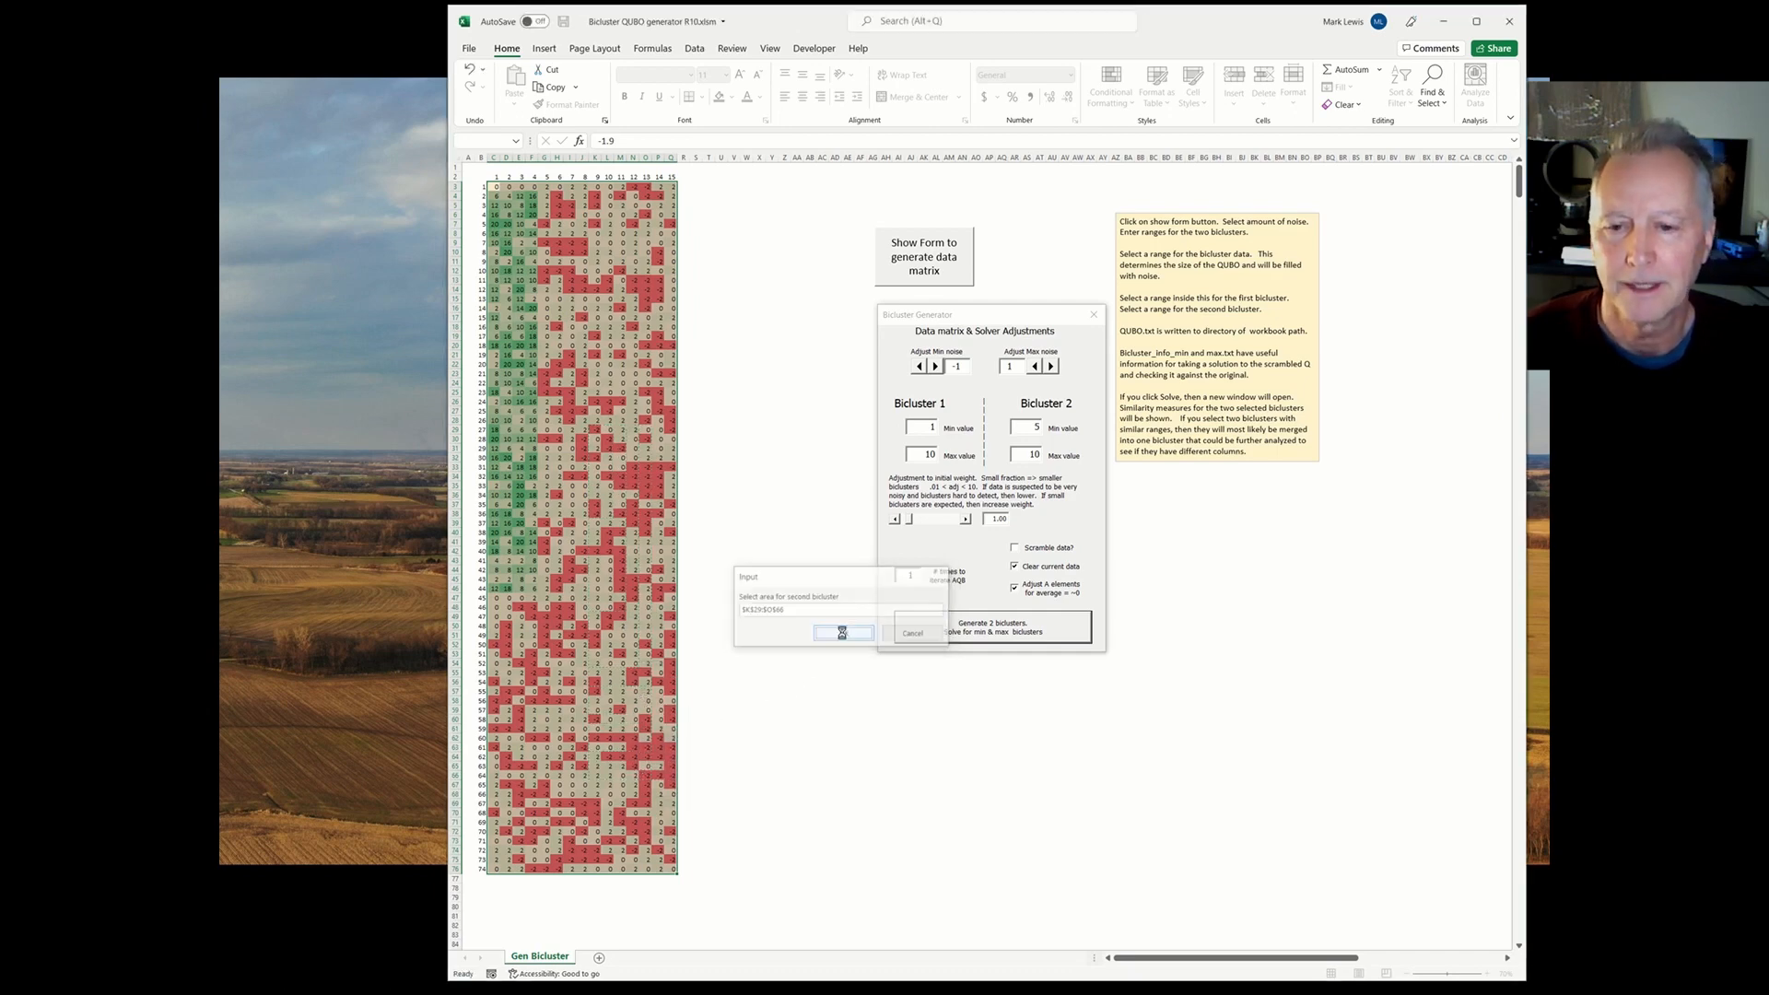
# Run the solver, move its console window away from the worksheet, and read the solution into the sheet
pyautogui.click(704, 525)
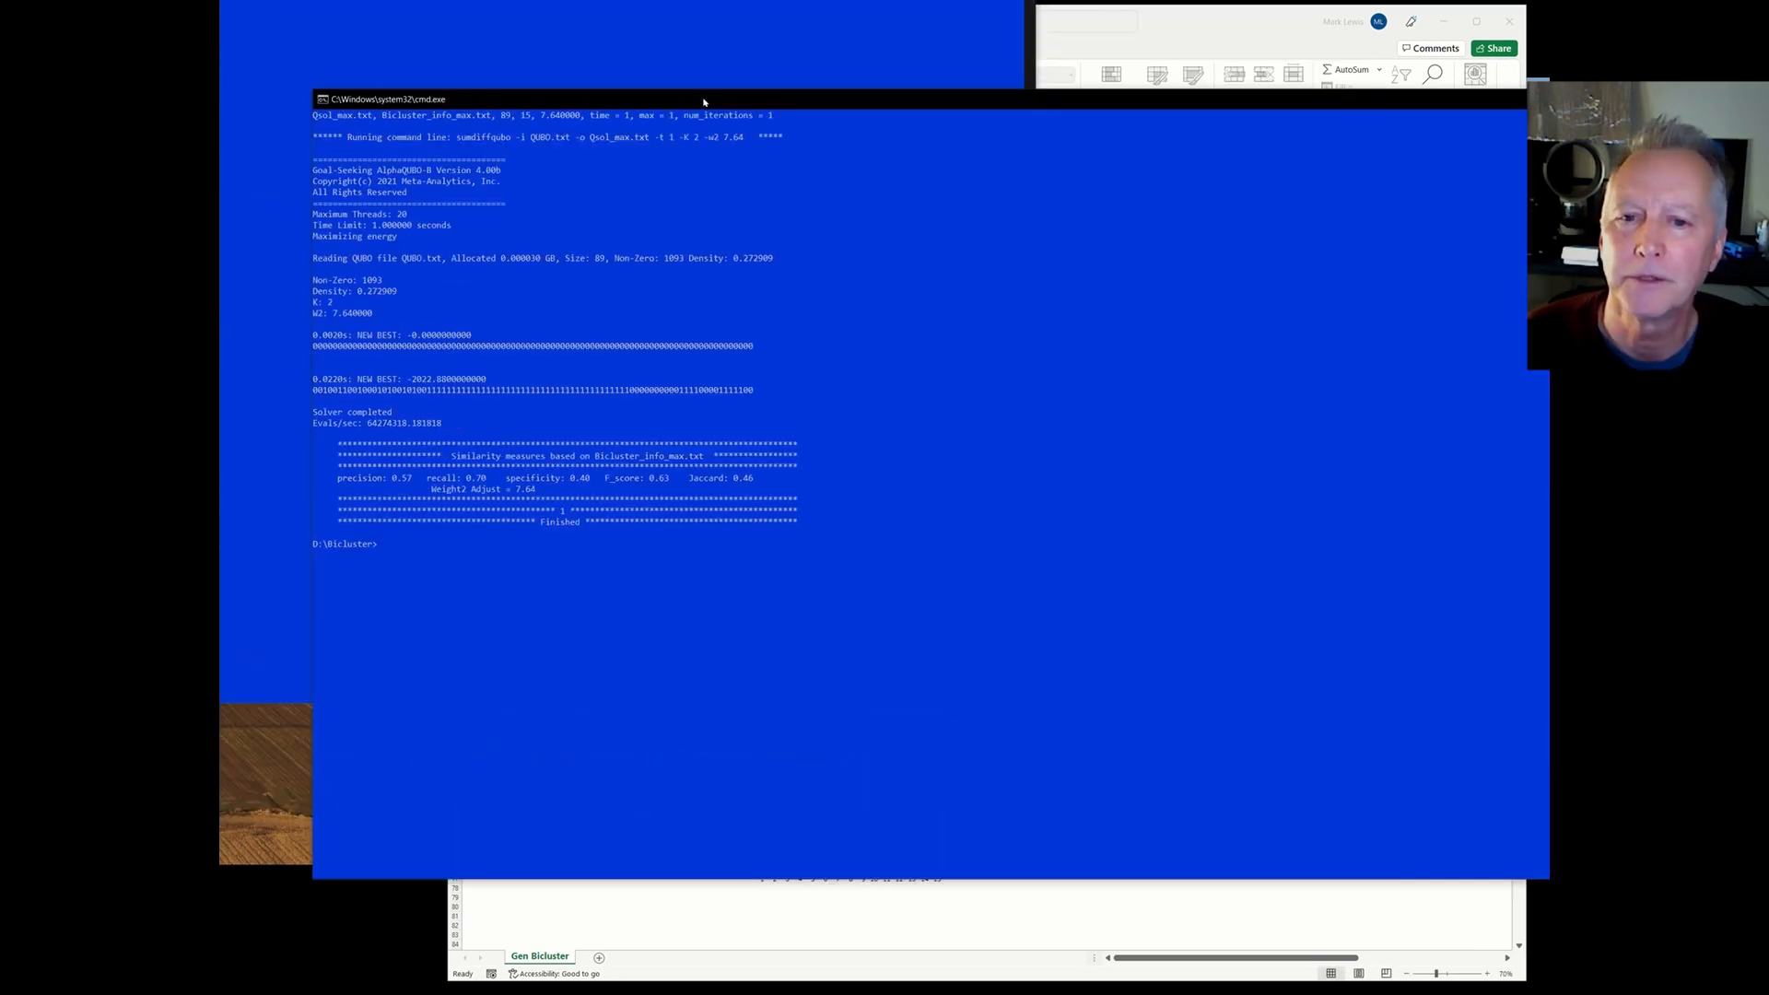
pyautogui.moveTo(704, 102); pyautogui.dragTo(92, 0)
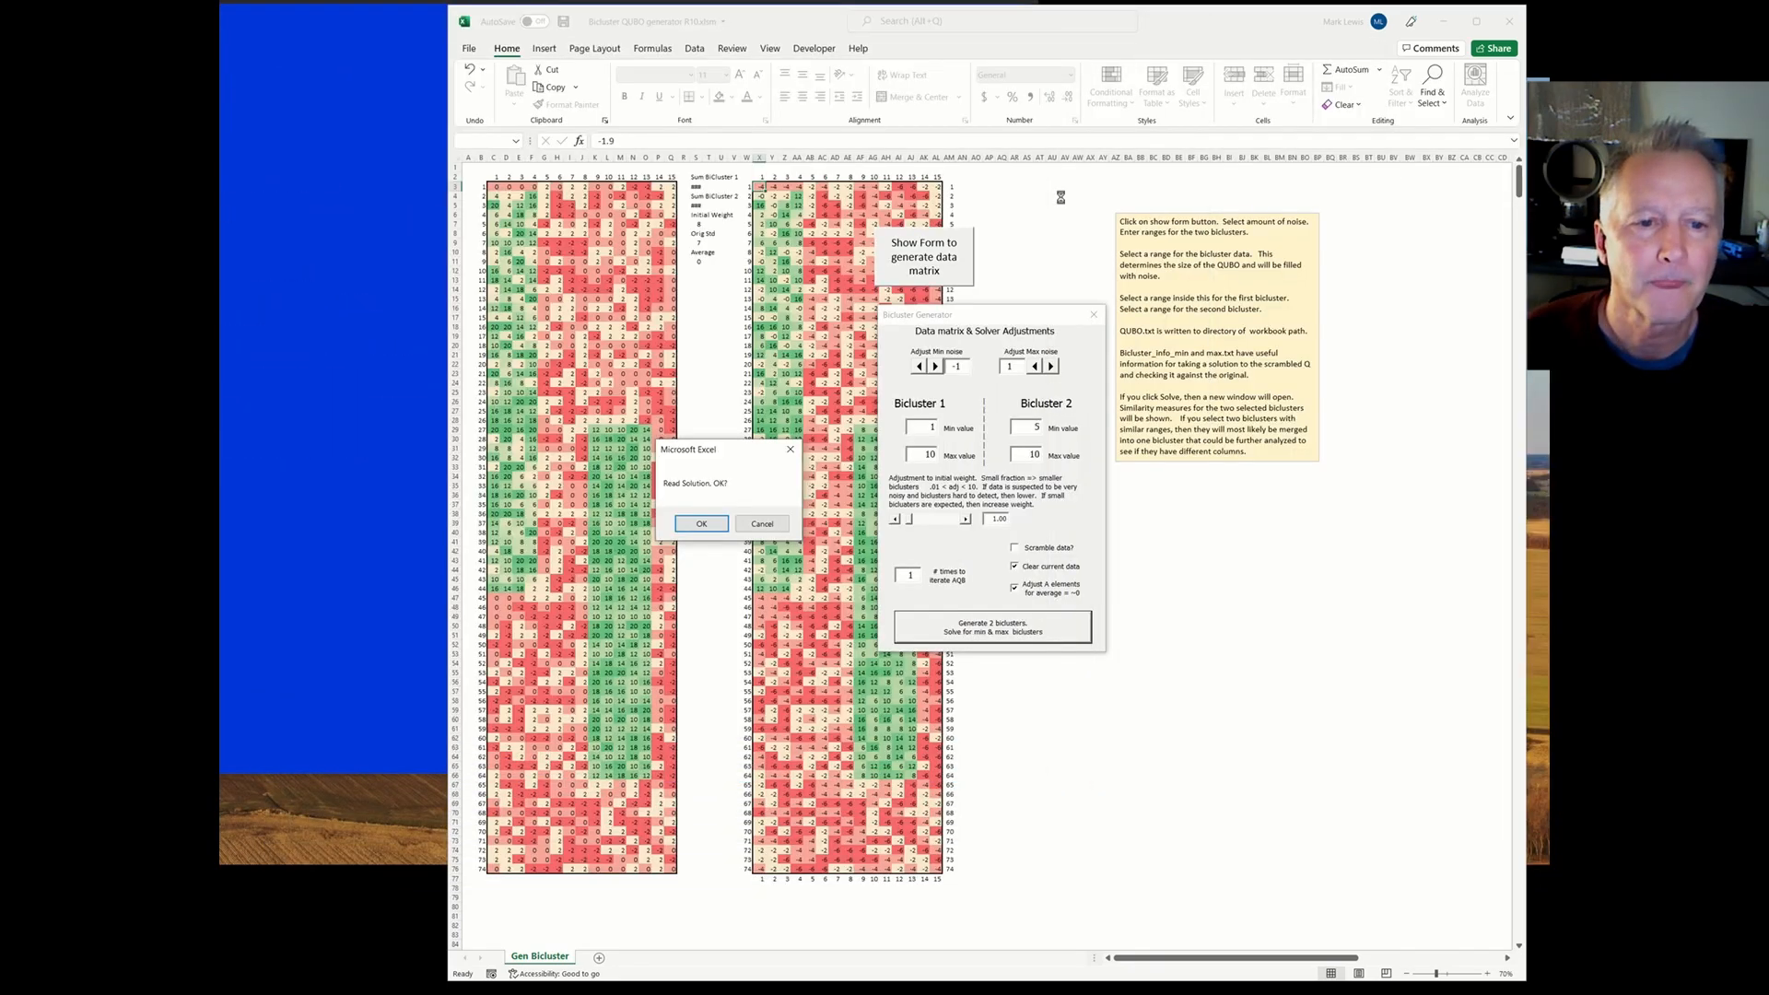
pyautogui.click(707, 529)
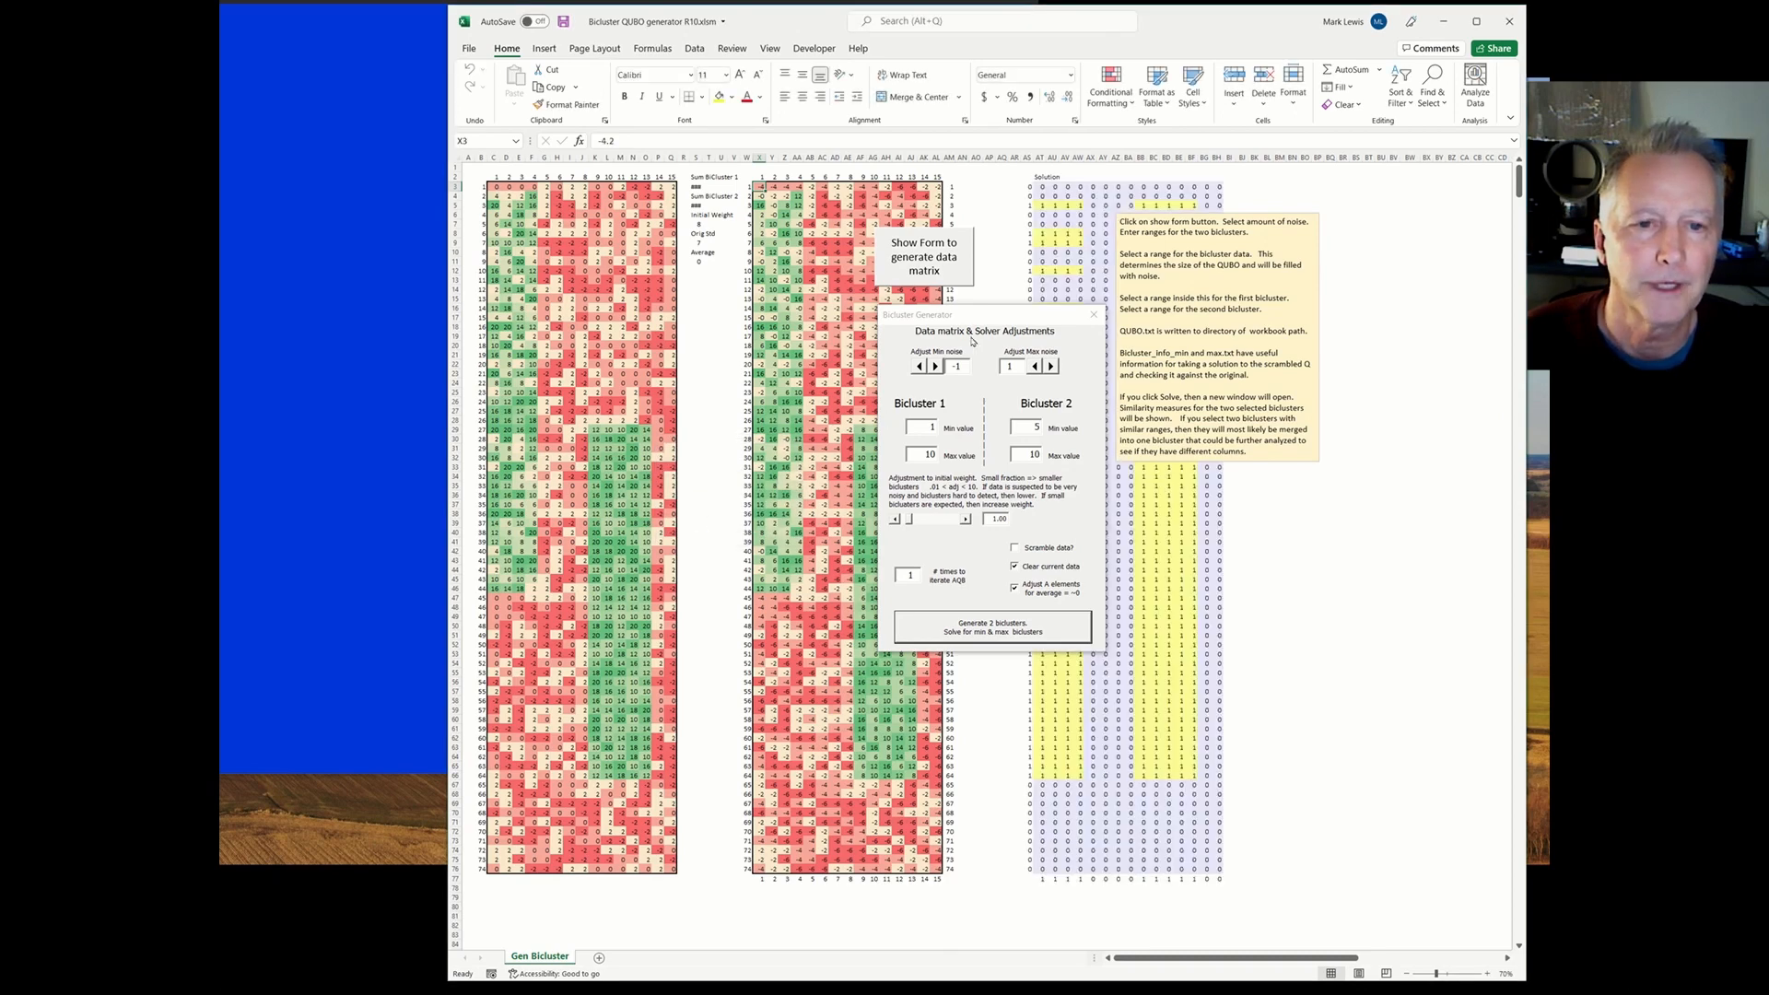
# Move the generator form and the instructions text box clear of the solution matrix, and set the initial weight adjustment to 0.11
pyautogui.moveTo(959, 317); pyautogui.dragTo(1324, 510)
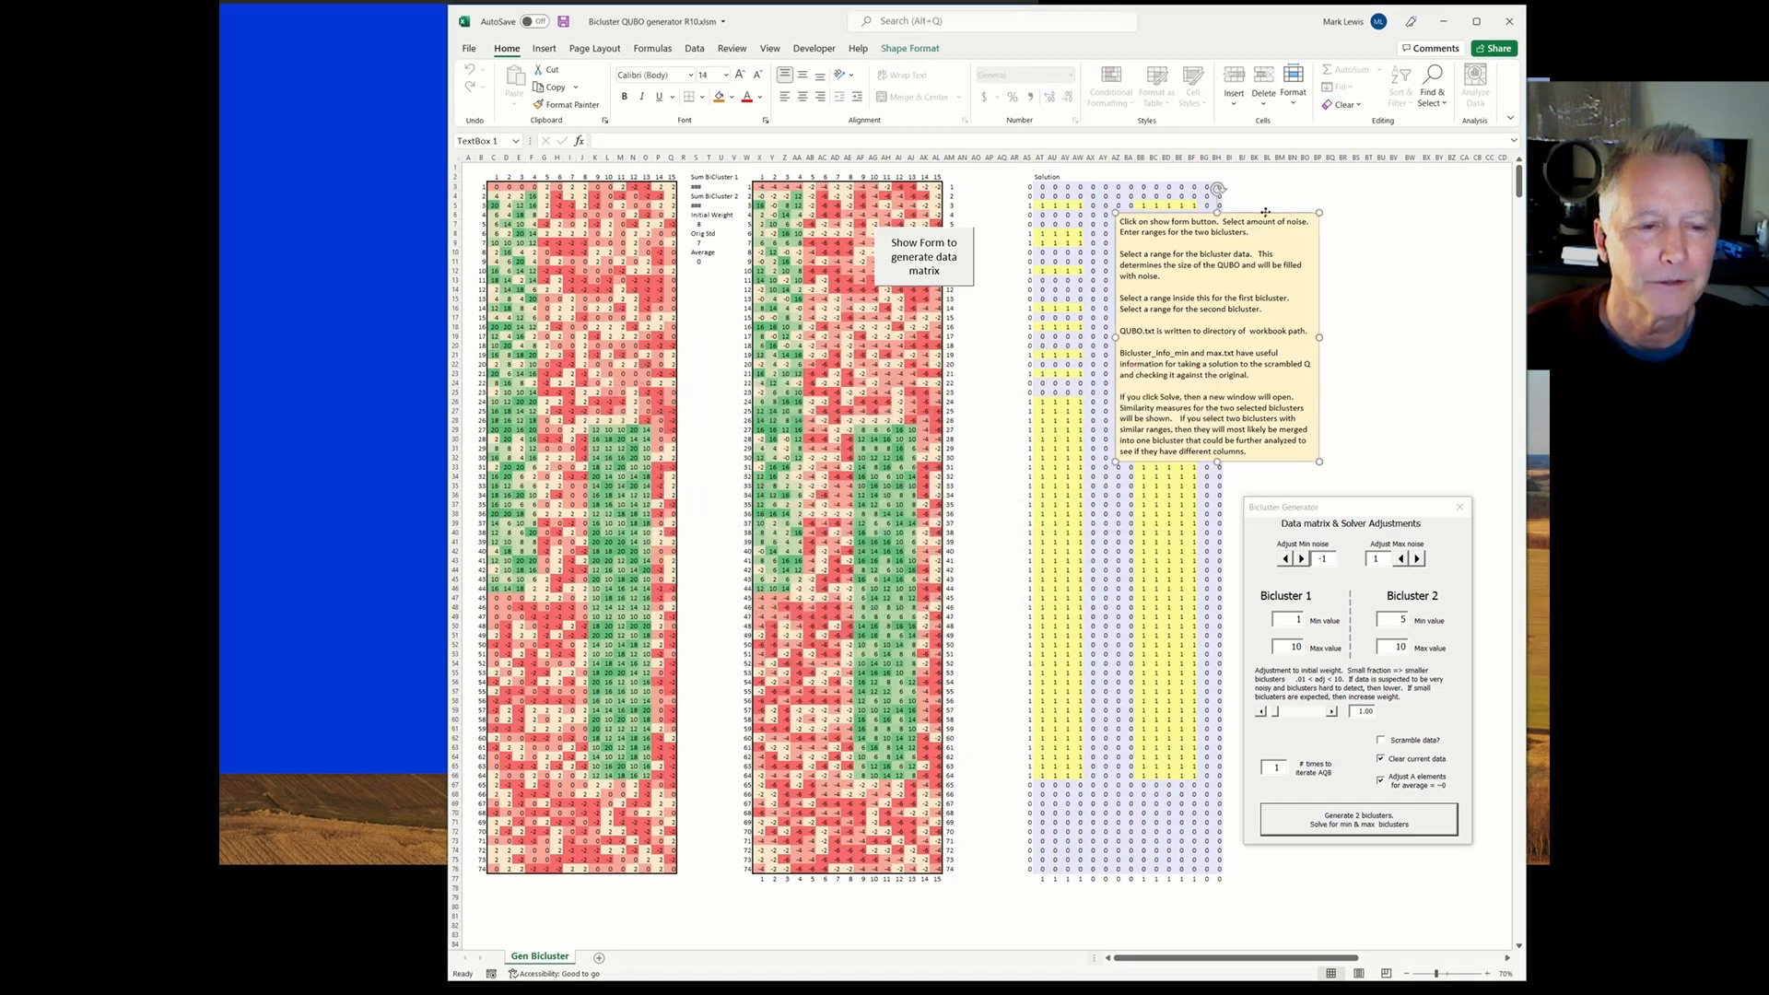
pyautogui.moveTo(1251, 211); pyautogui.dragTo(1370, 214)
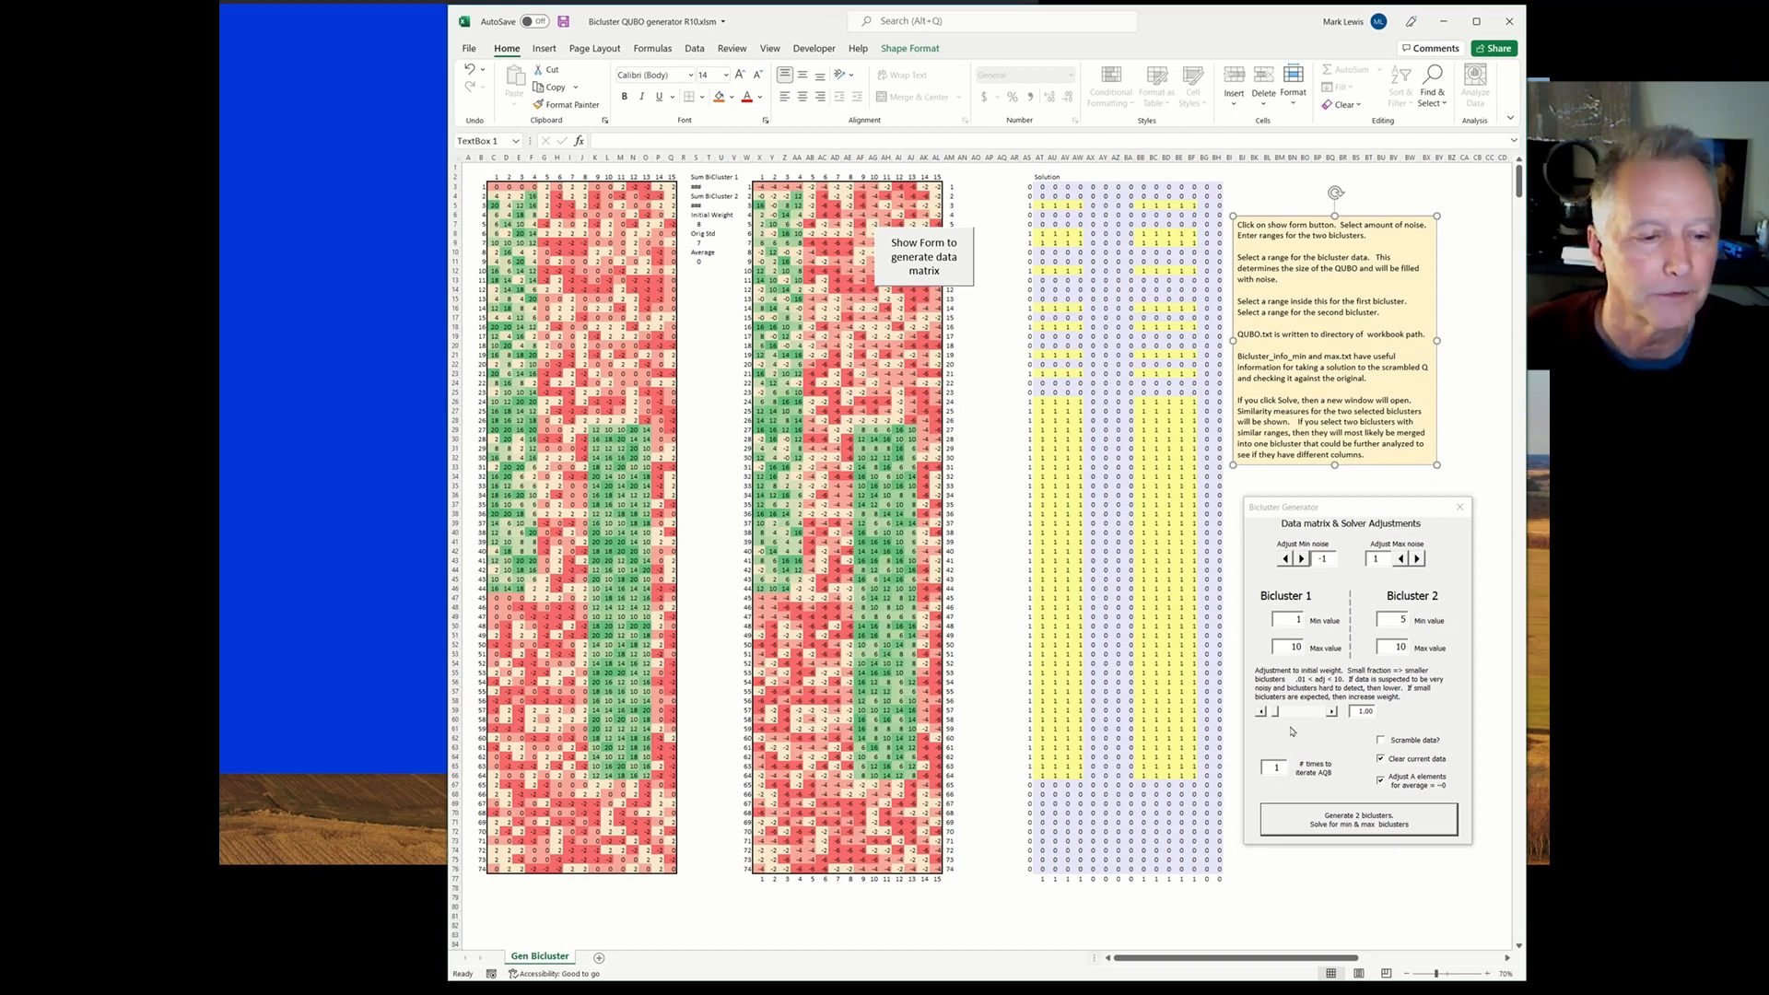
pyautogui.moveTo(1277, 713); pyautogui.dragTo(1271, 713)
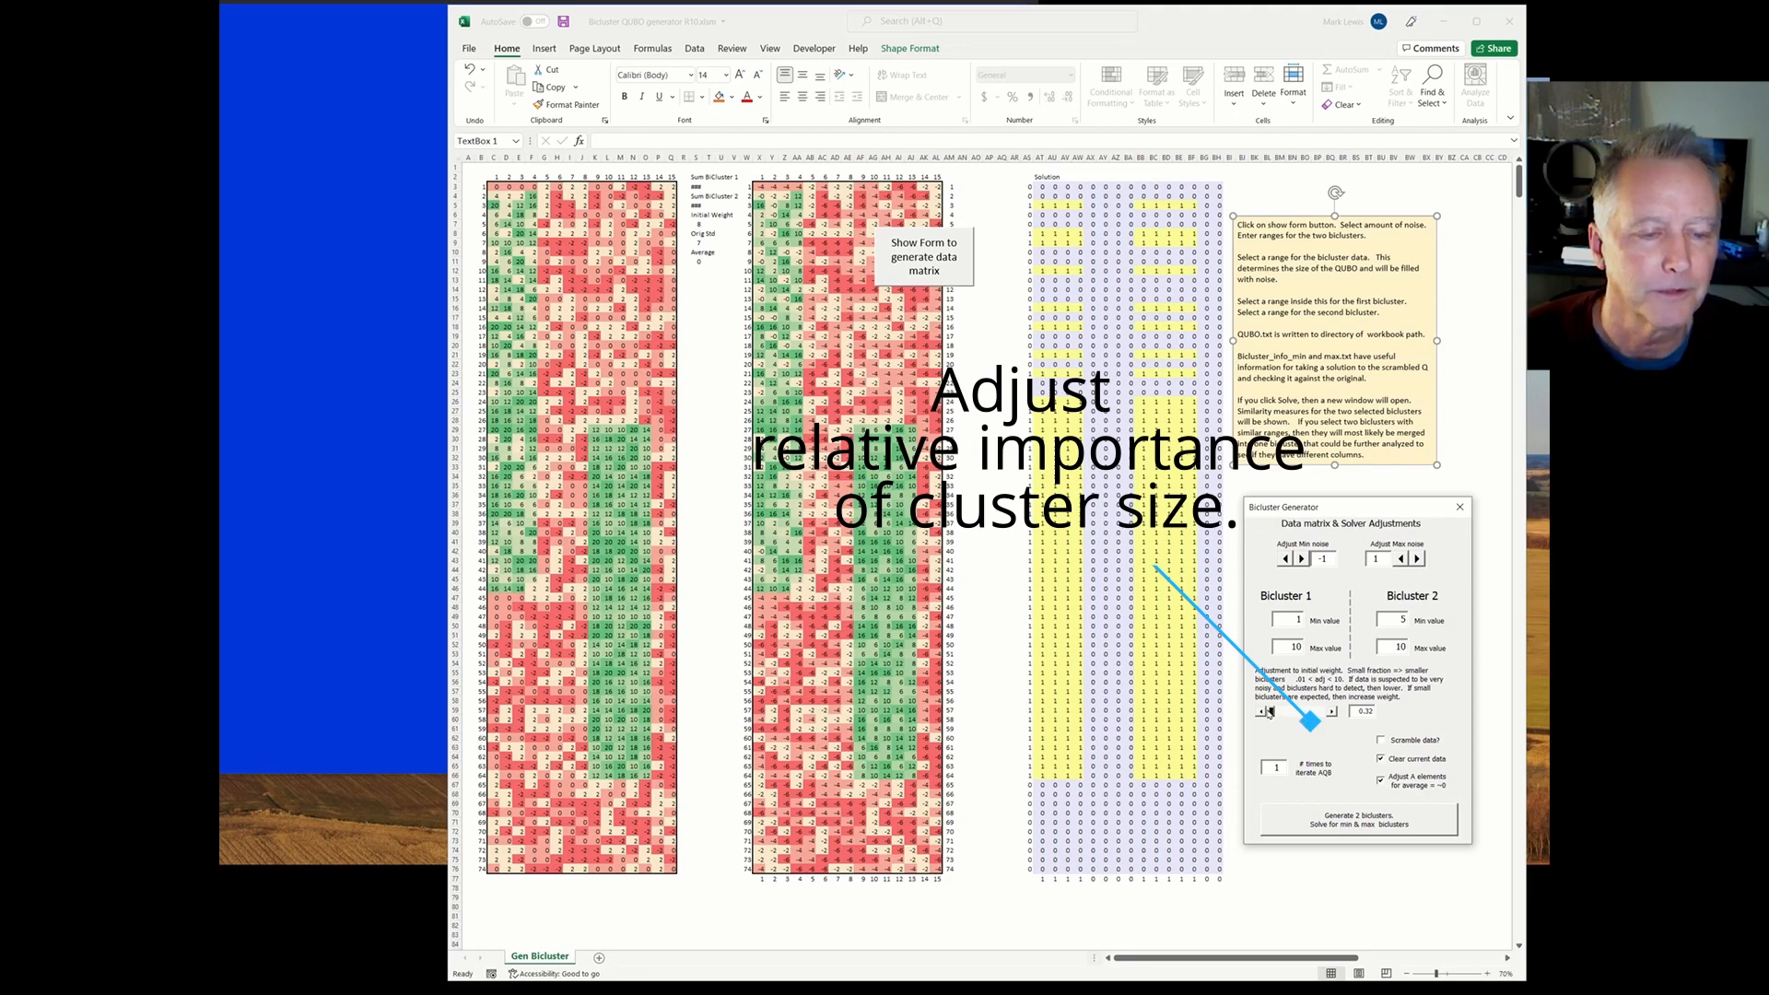
pyautogui.click(1263, 713)
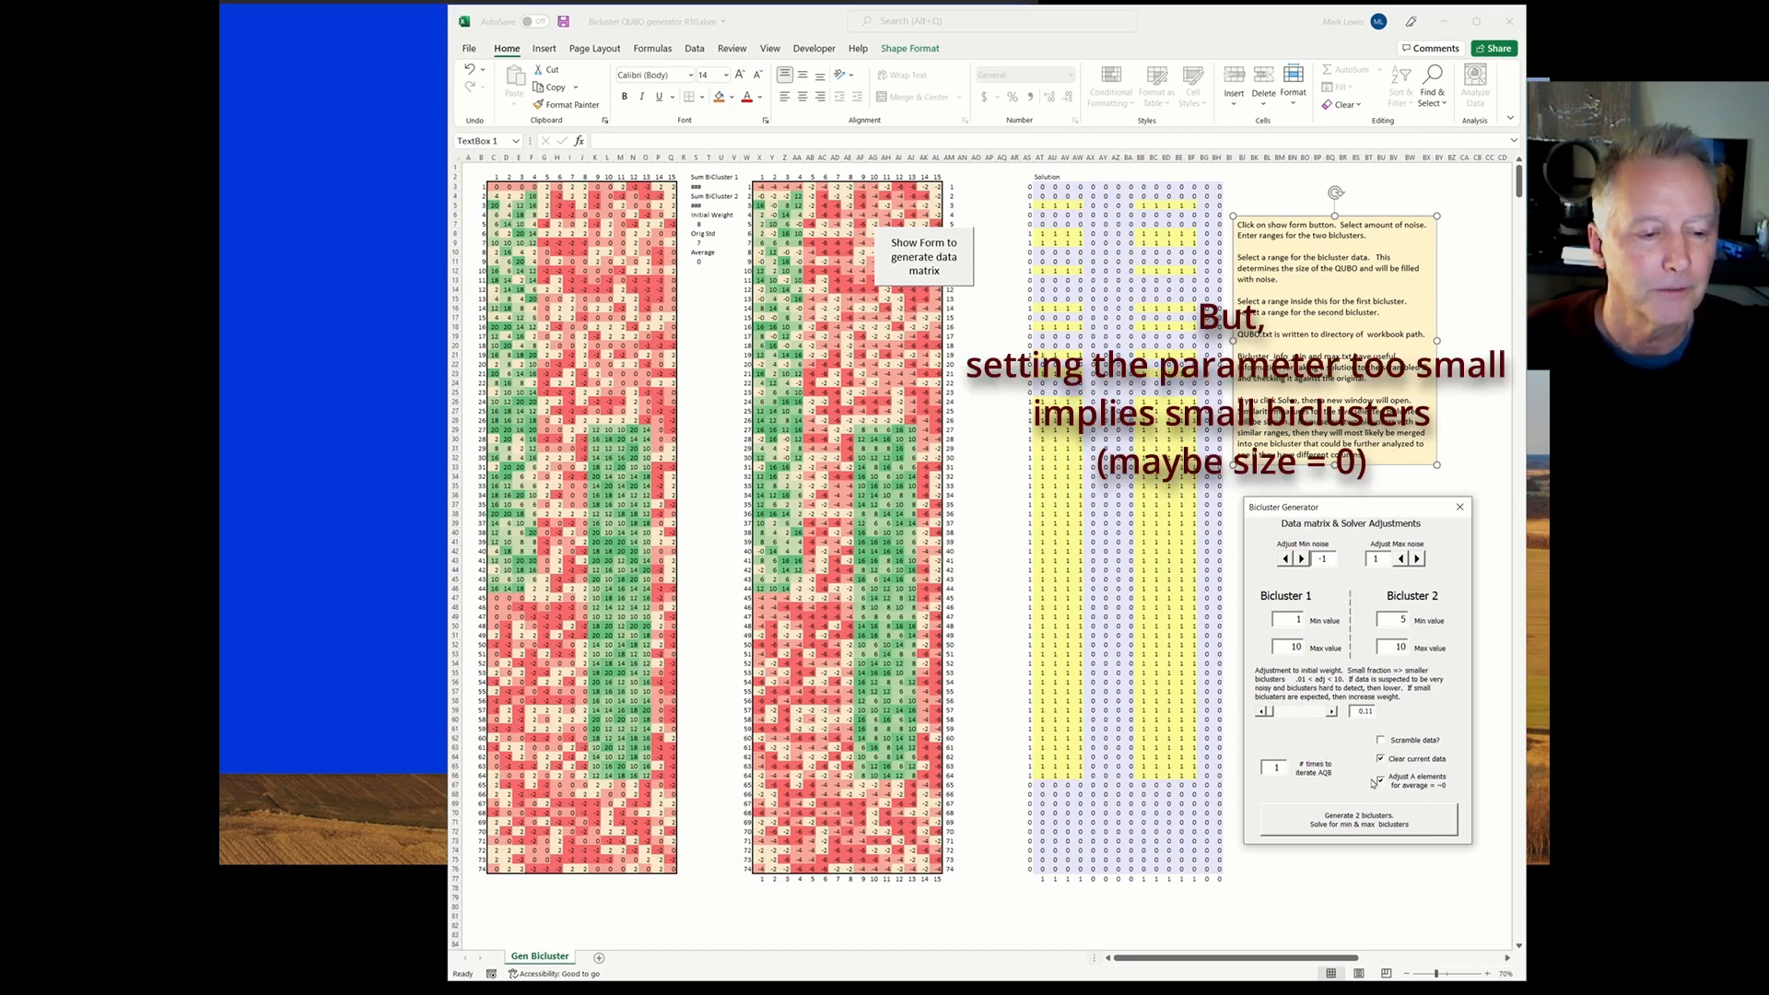
# Generate a new data matrix over C3:R71 with the first bicluster at C6:F37 and the second within matrix columns 10 to 13
pyautogui.click(1362, 817)
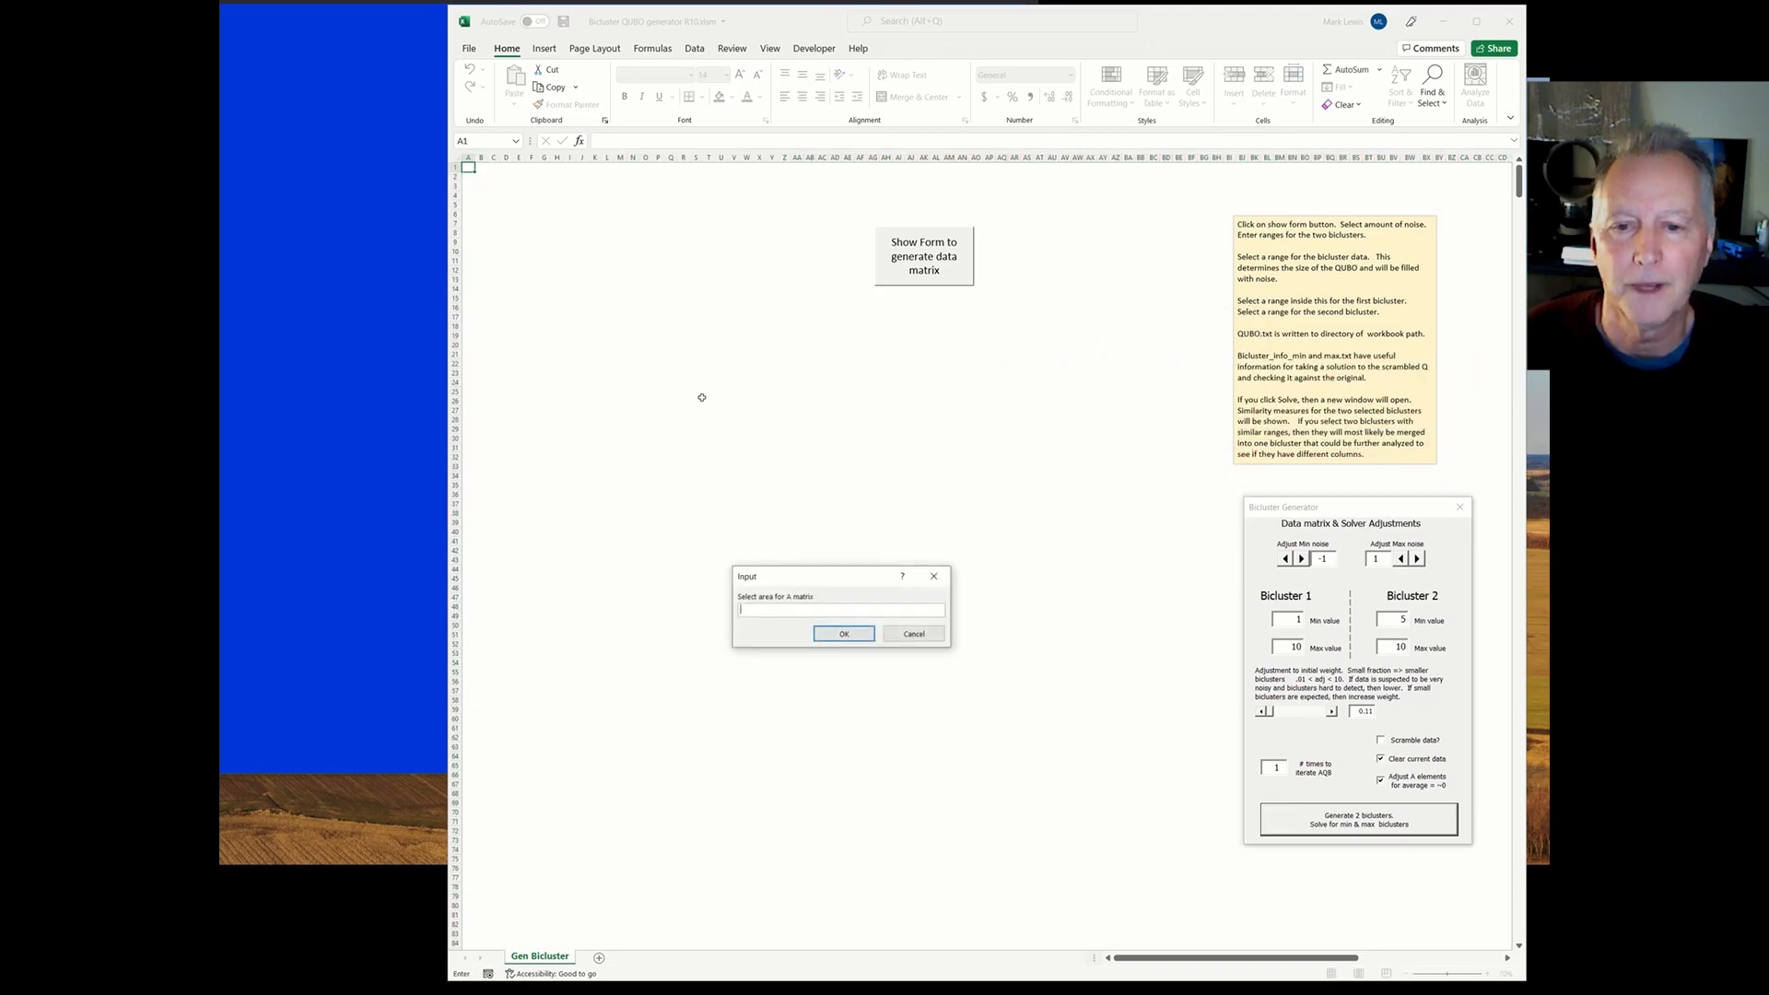
pyautogui.moveTo(498, 184); pyautogui.dragTo(686, 825)
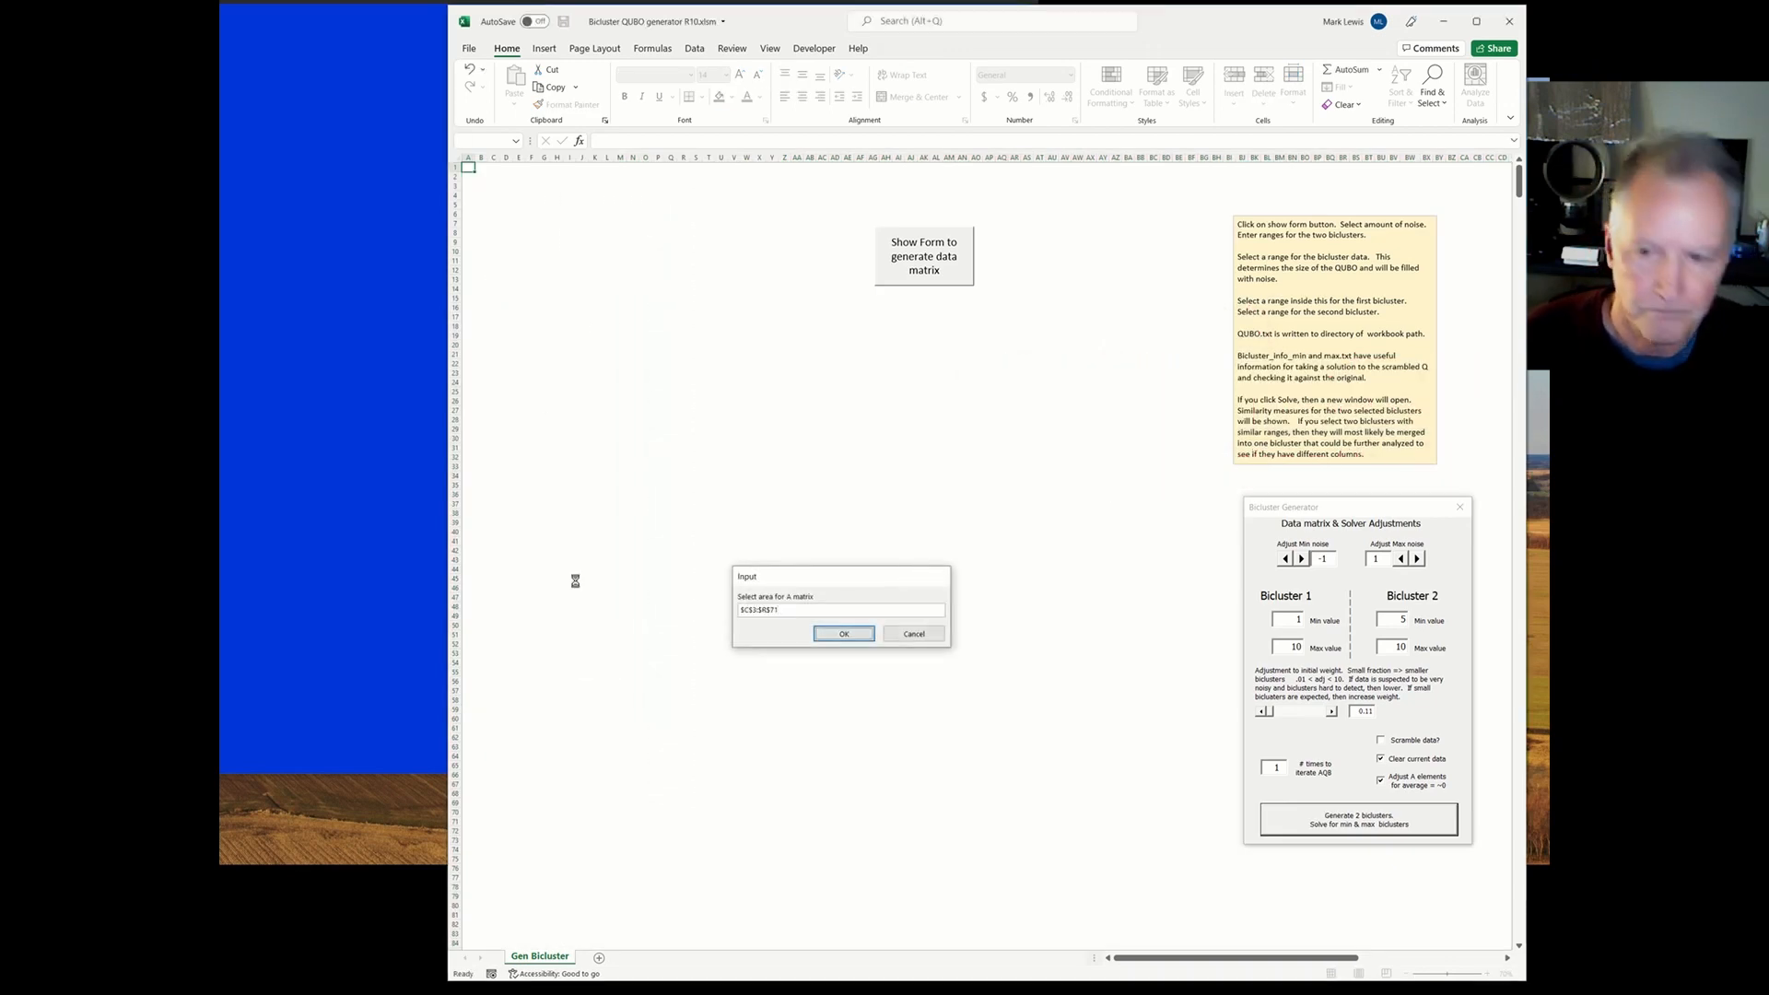
pyautogui.press('Return')
pyautogui.moveTo(495, 214); pyautogui.dragTo(539, 512)
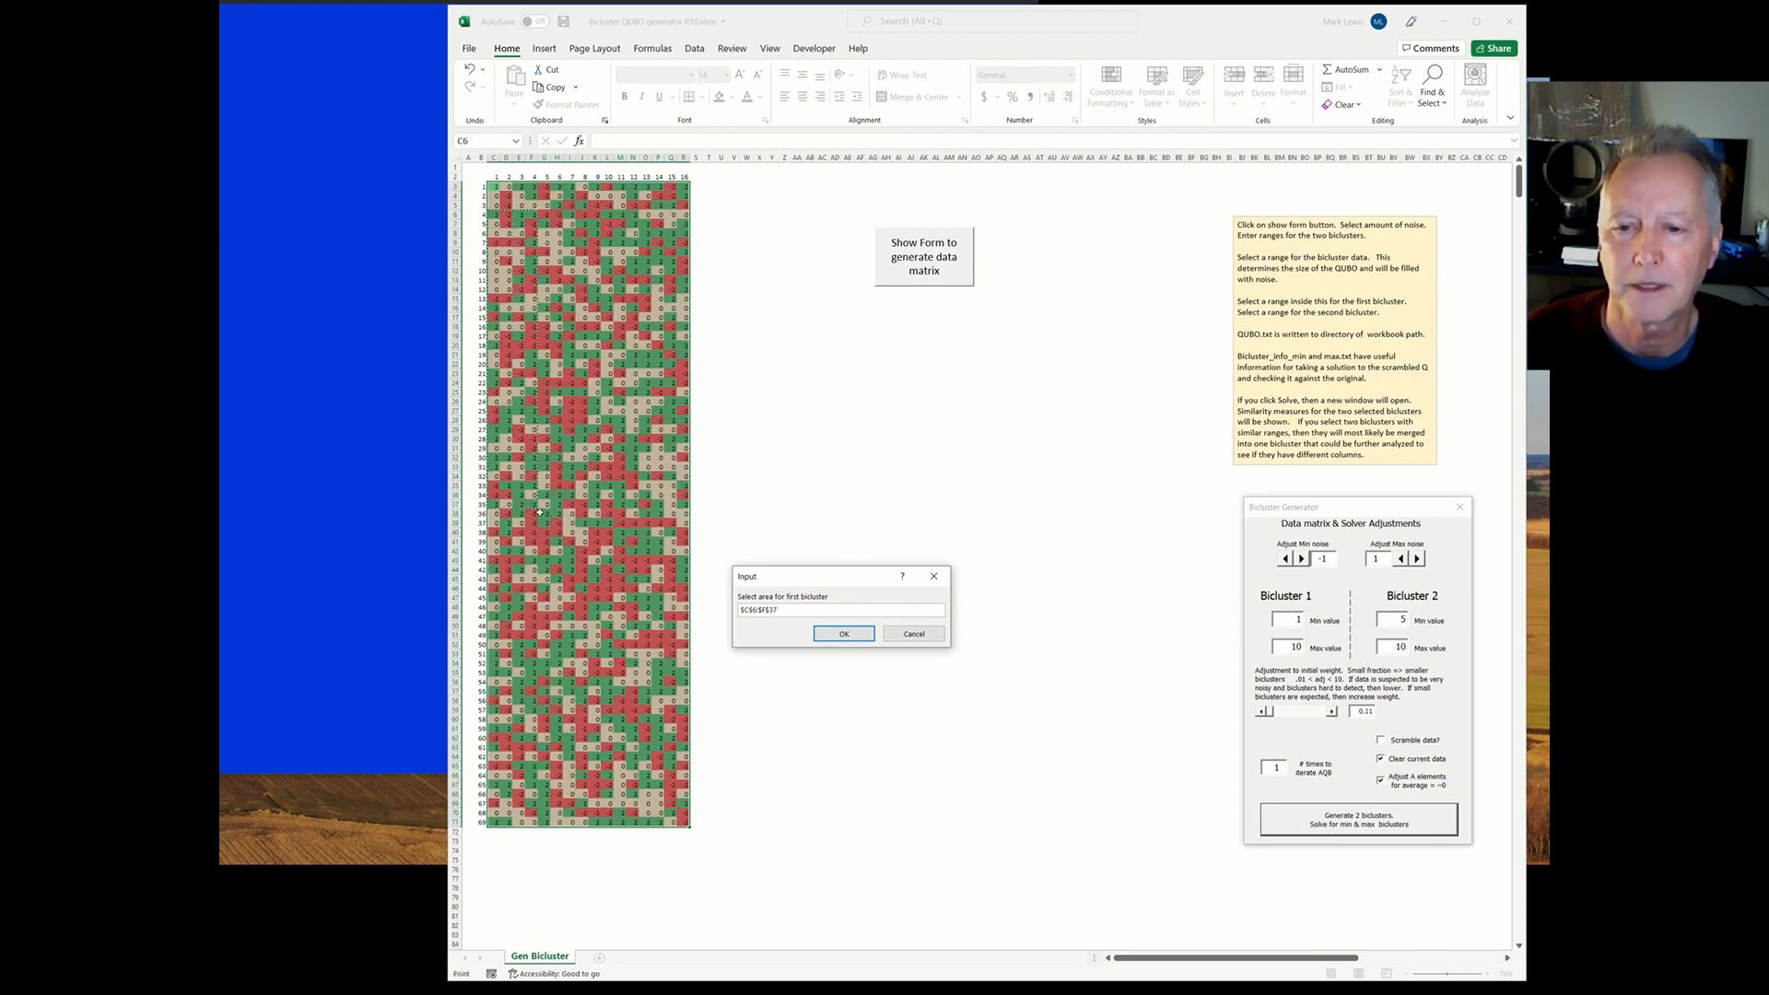
pyautogui.press('Return')
pyautogui.moveTo(610, 413); pyautogui.dragTo(648, 740)
pyautogui.press('Return')
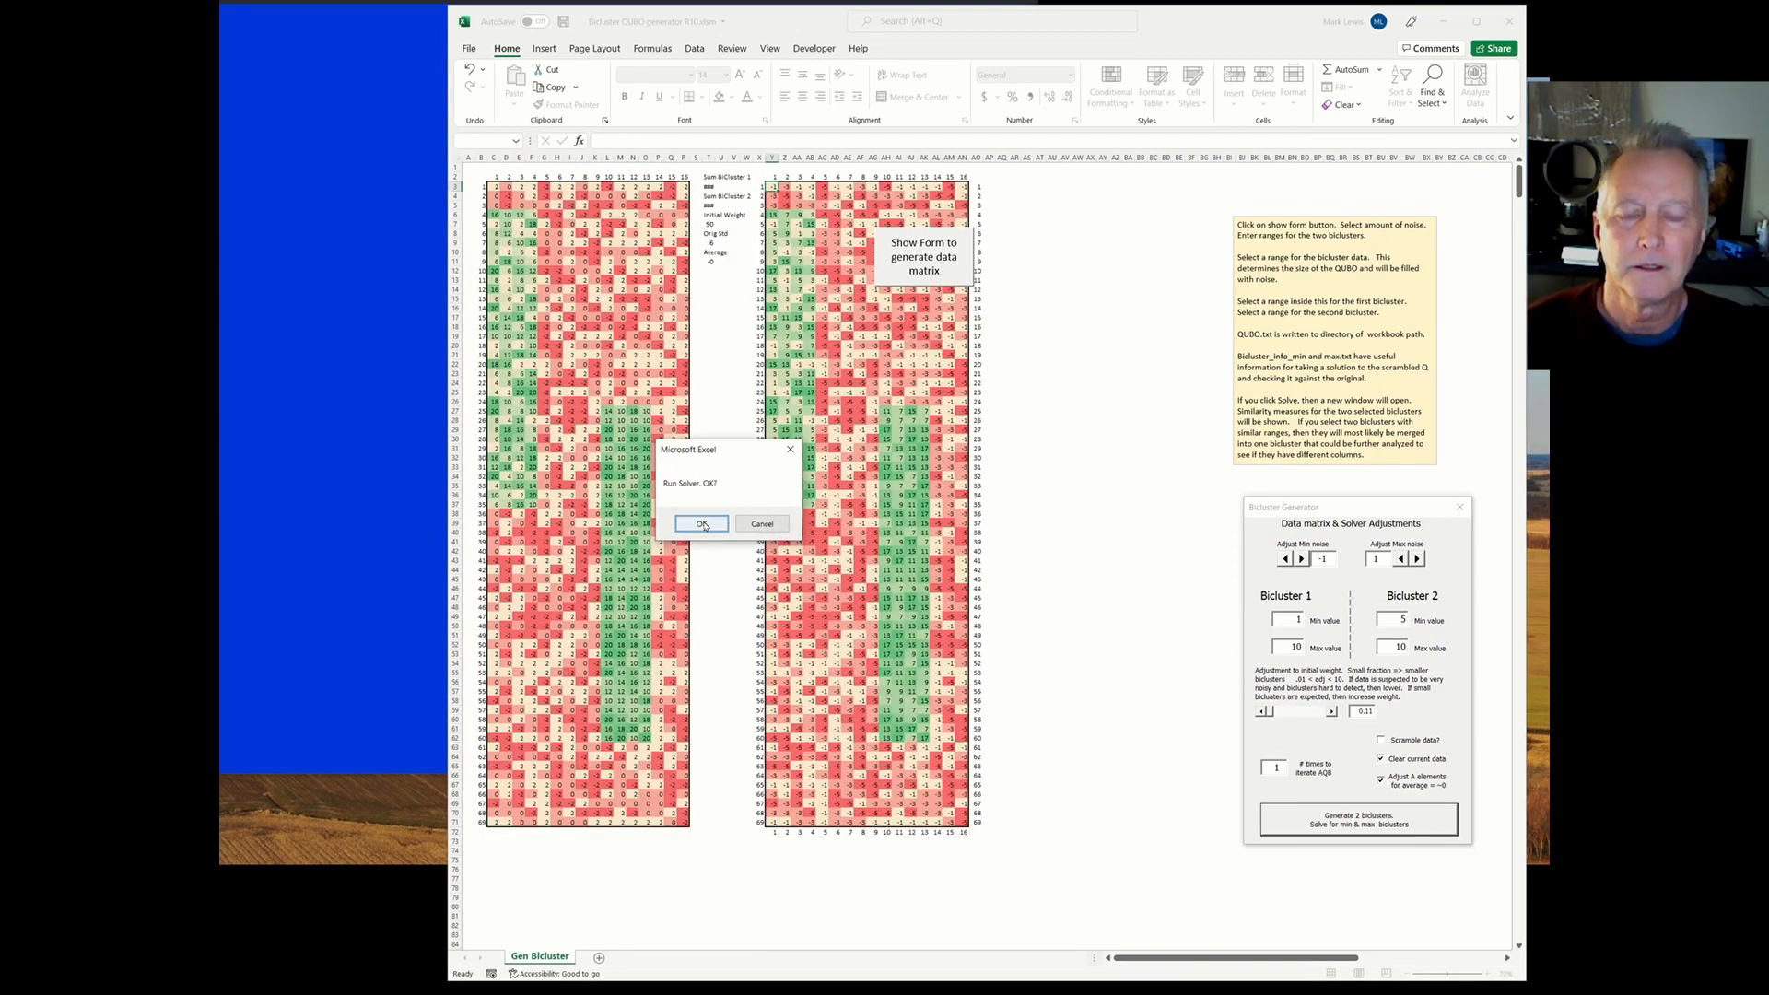
# Run the solver on the new matrix and read its solution into the sheet
pyautogui.click(701, 523)
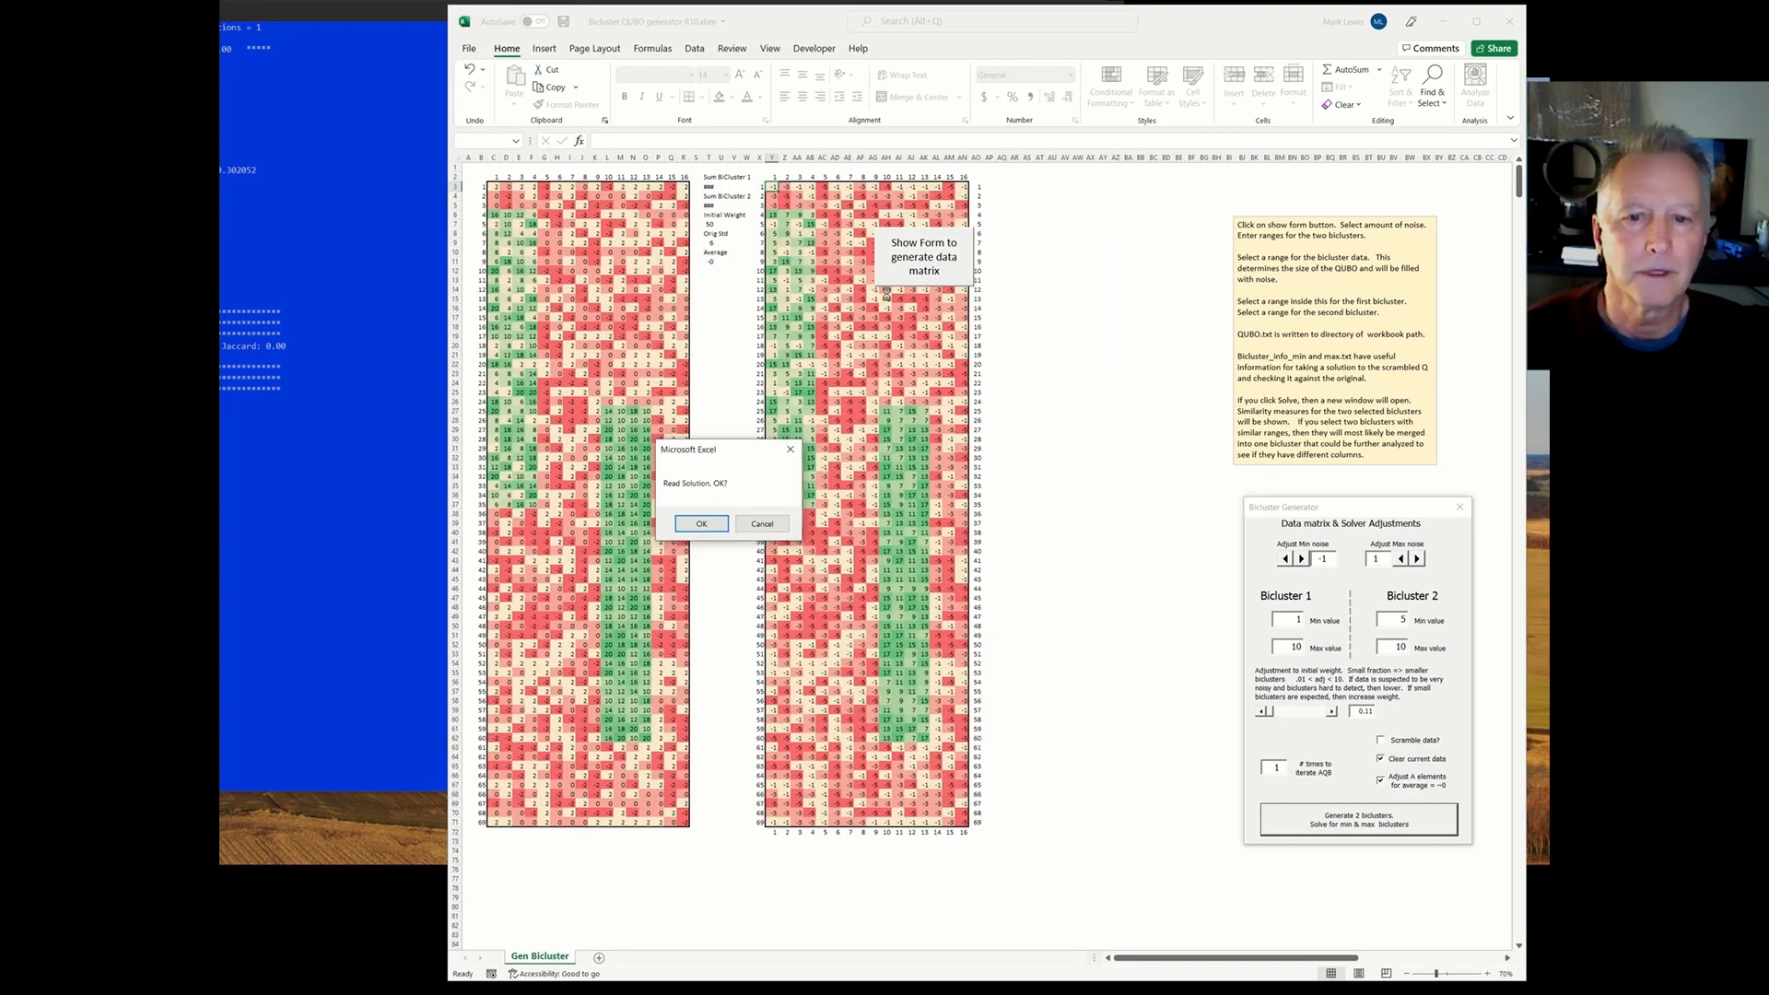
pyautogui.click(701, 523)
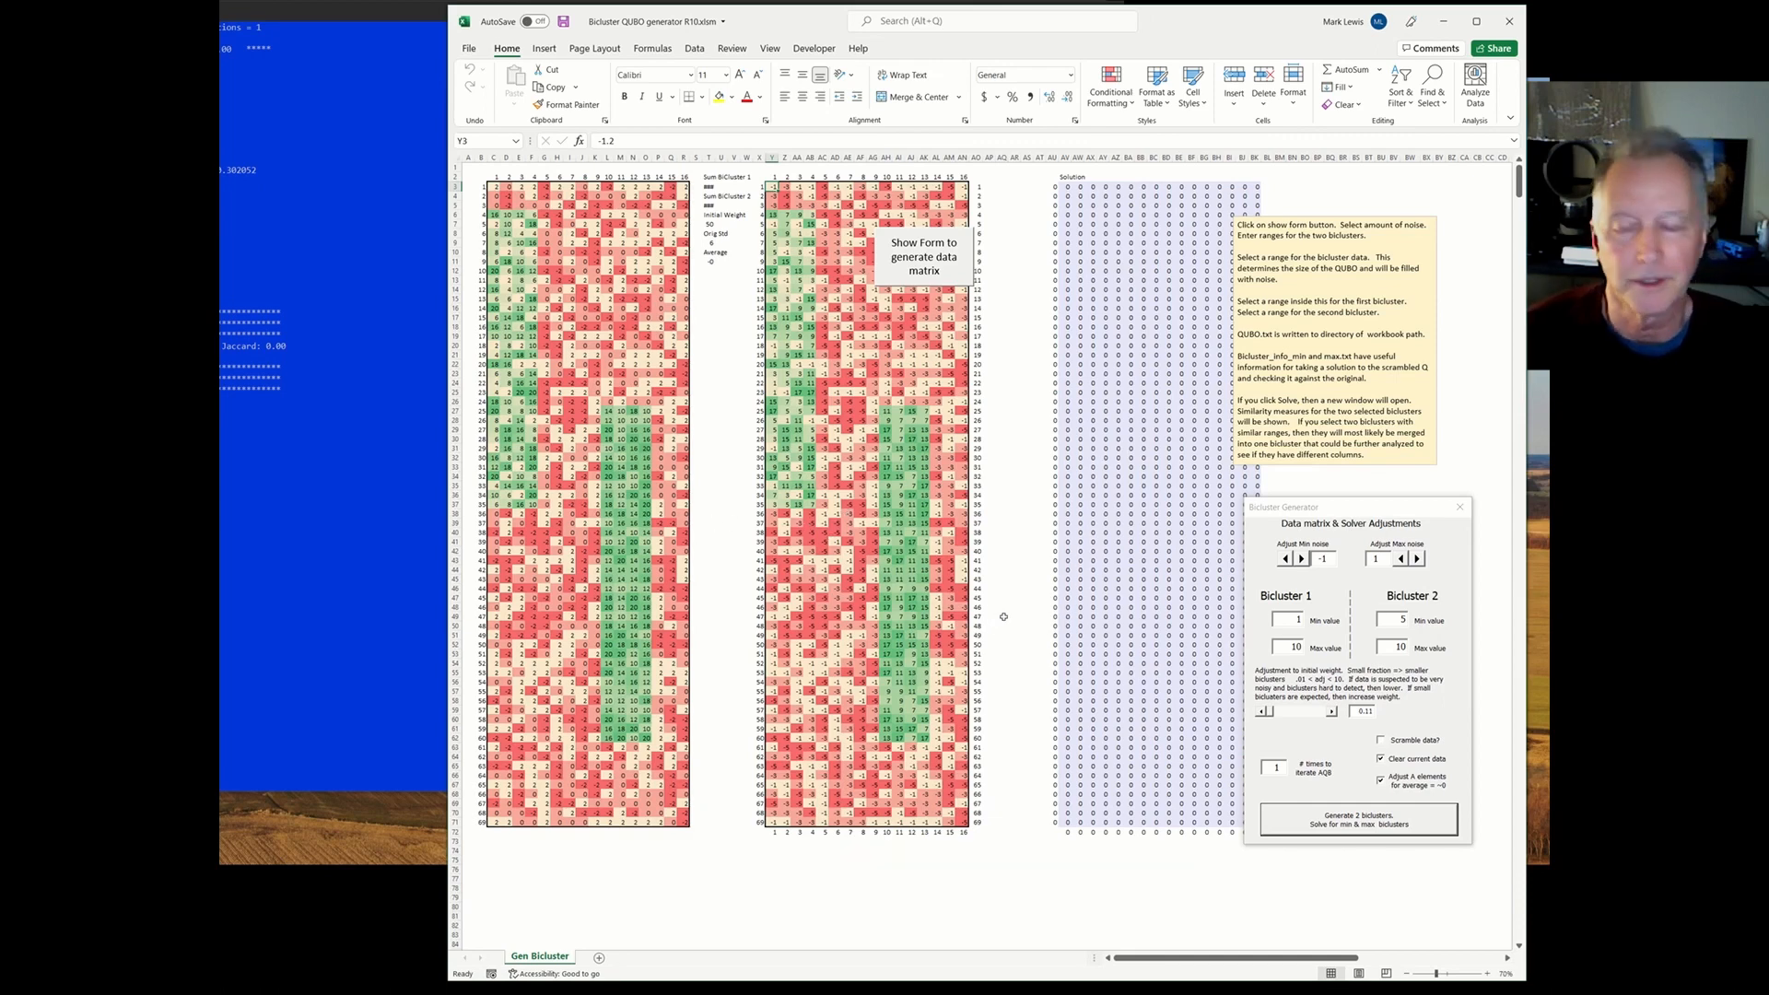
# Set the number of AQB iterations to 2 and generate a fresh noise matrix over C3:R73
pyautogui.click(1271, 771)
pyautogui.write('2')
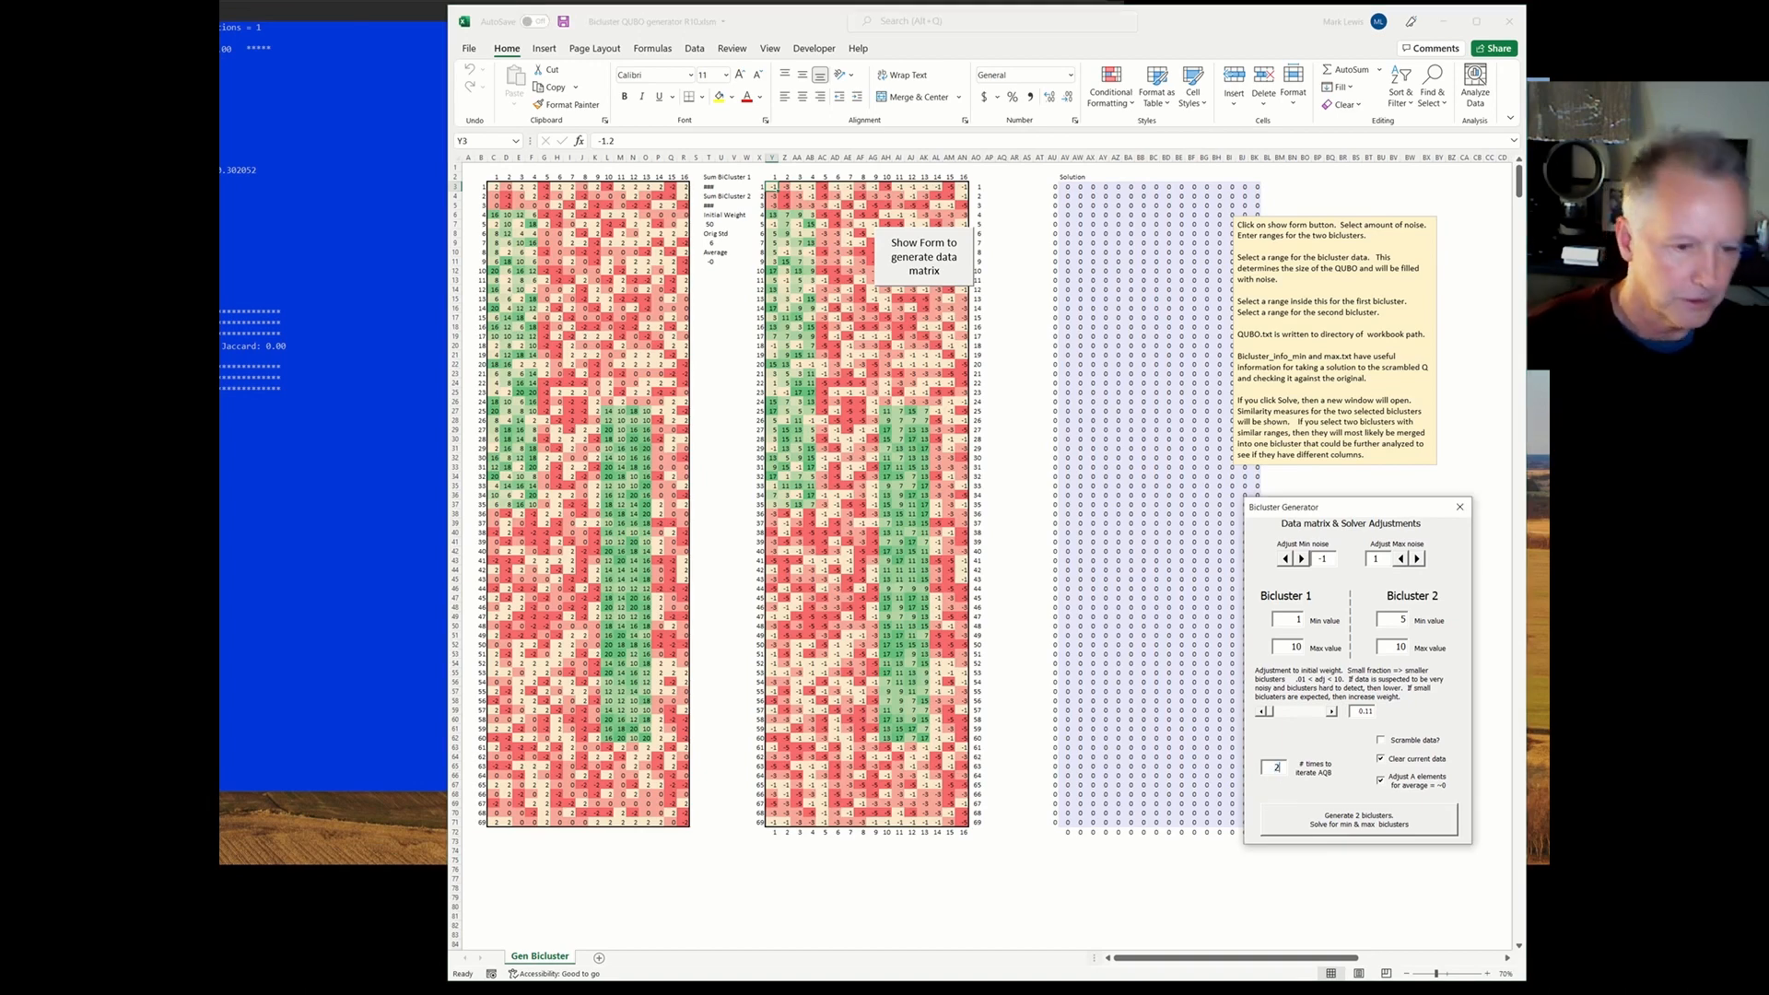
pyautogui.click(1310, 827)
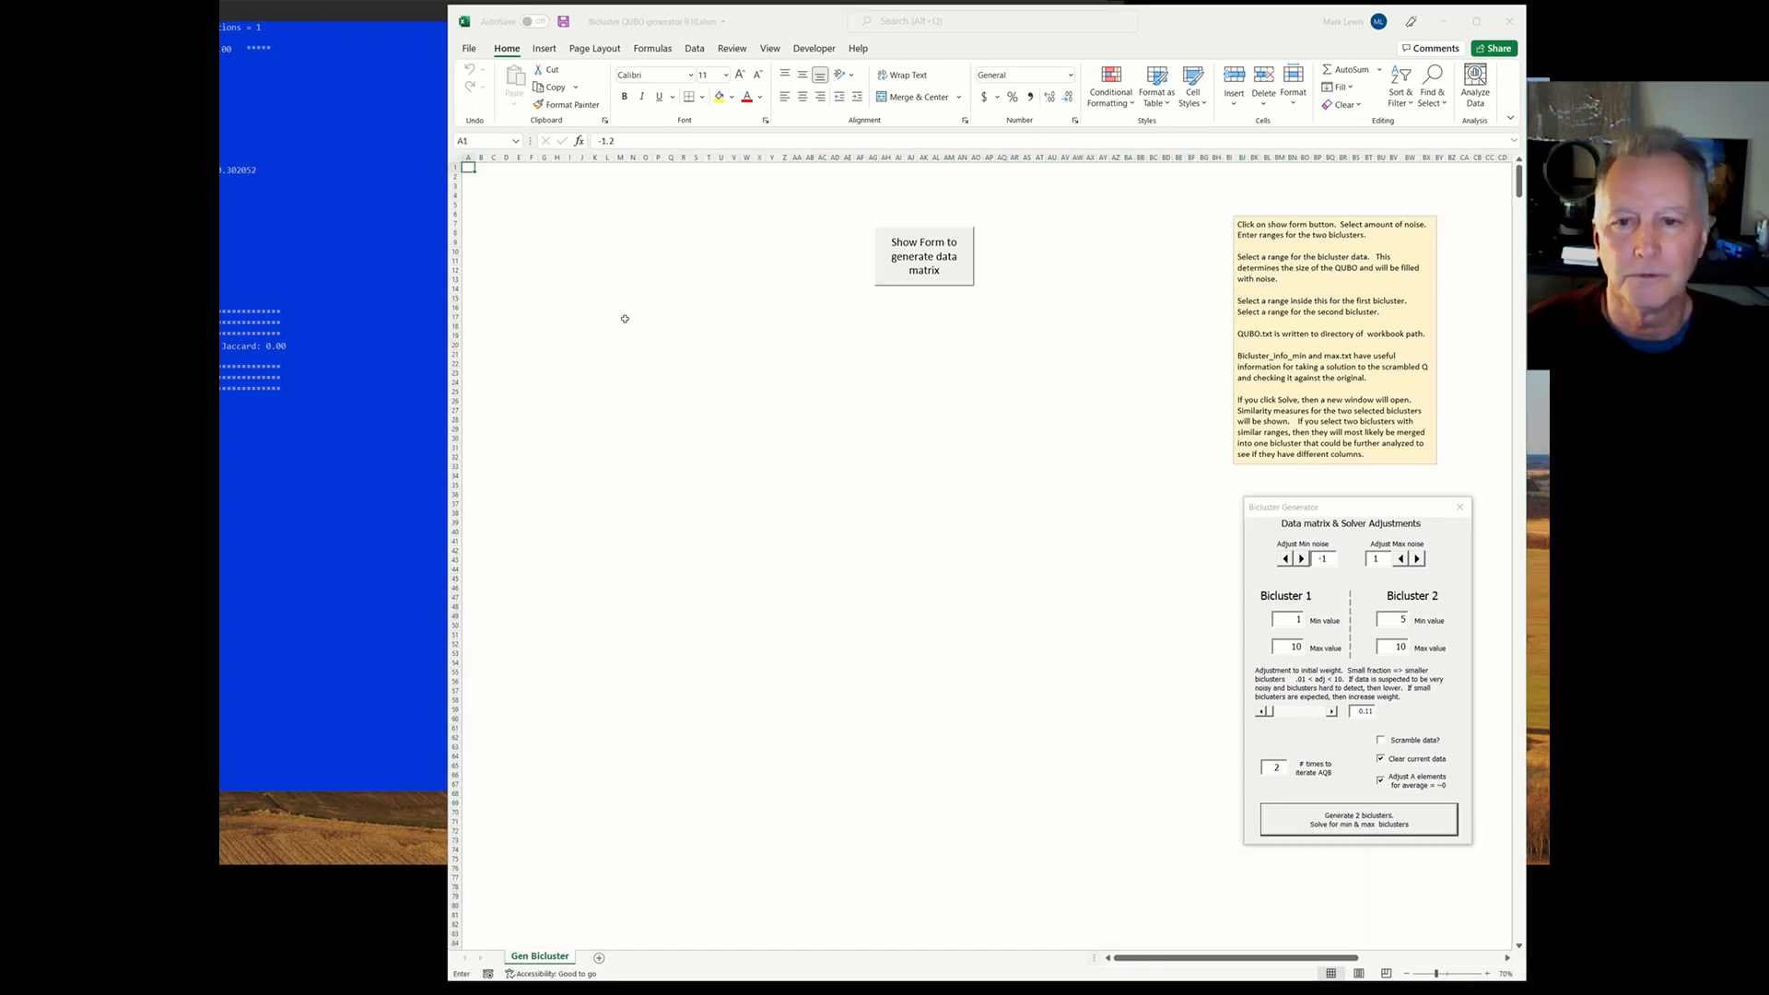
pyautogui.moveTo(498, 185); pyautogui.dragTo(687, 837)
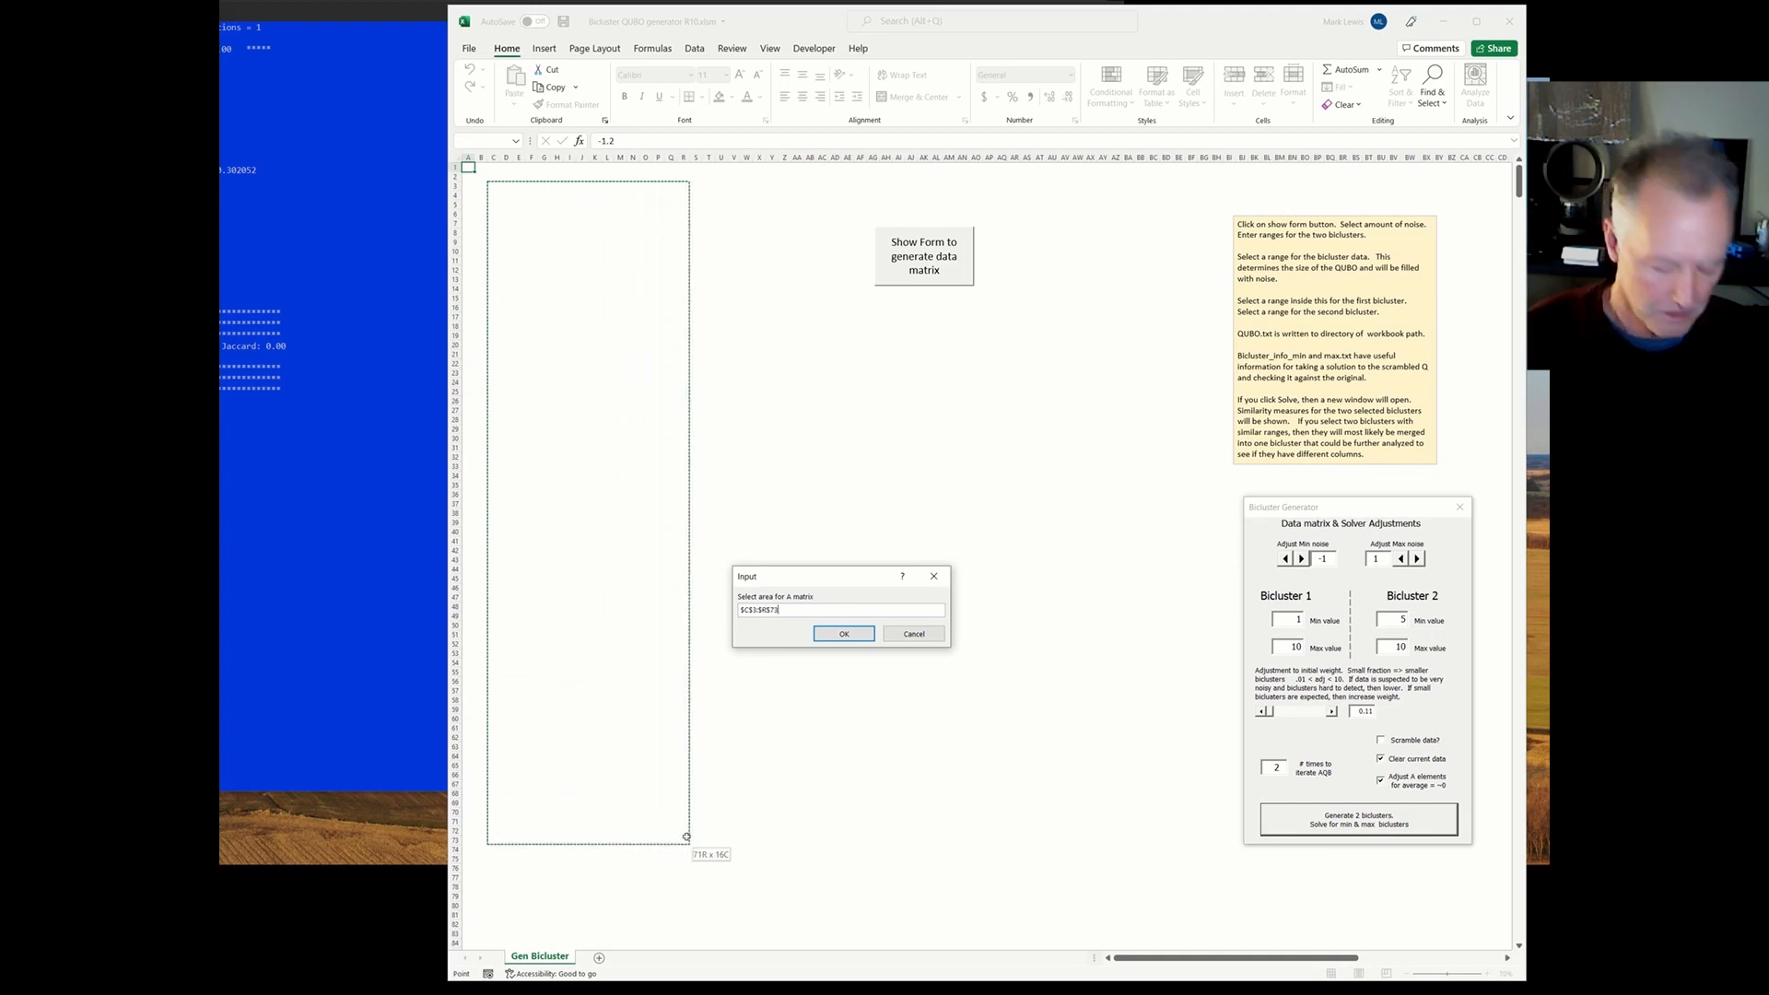
pyautogui.press('Return')
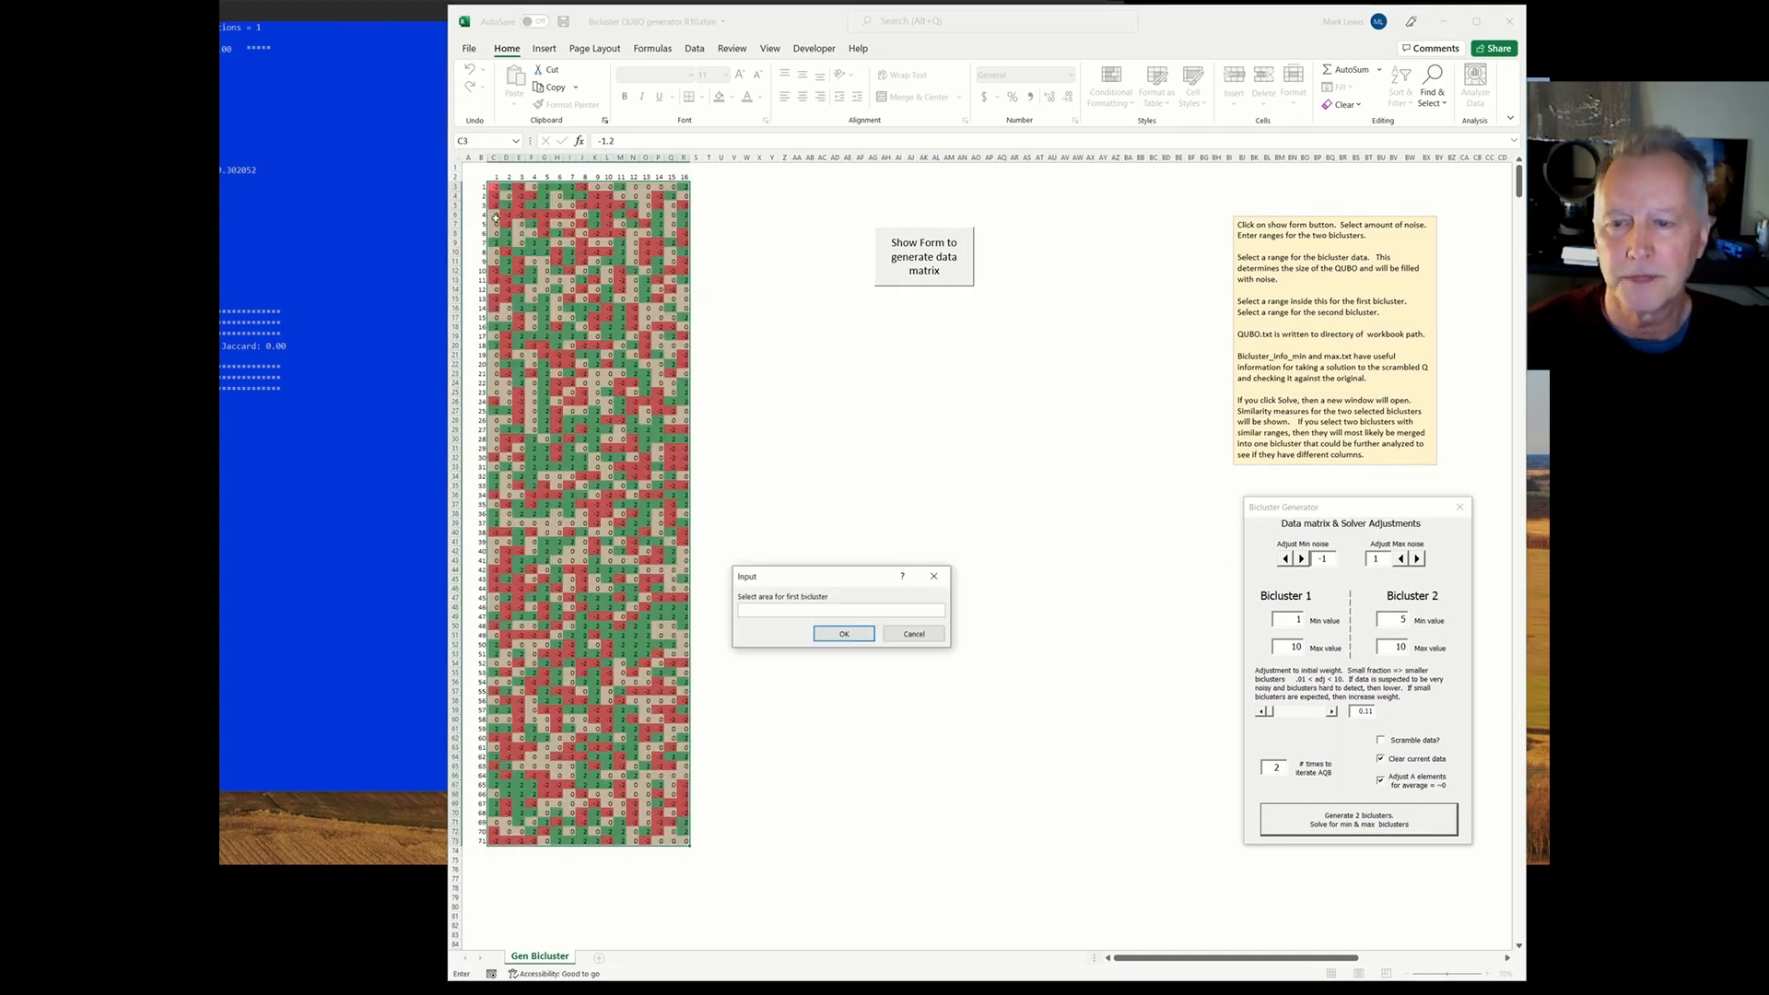
# Define the first bicluster as C6:F40 and the second as L32:Q67, and run the solver on them
pyautogui.moveTo(497, 214); pyautogui.dragTo(530, 532)
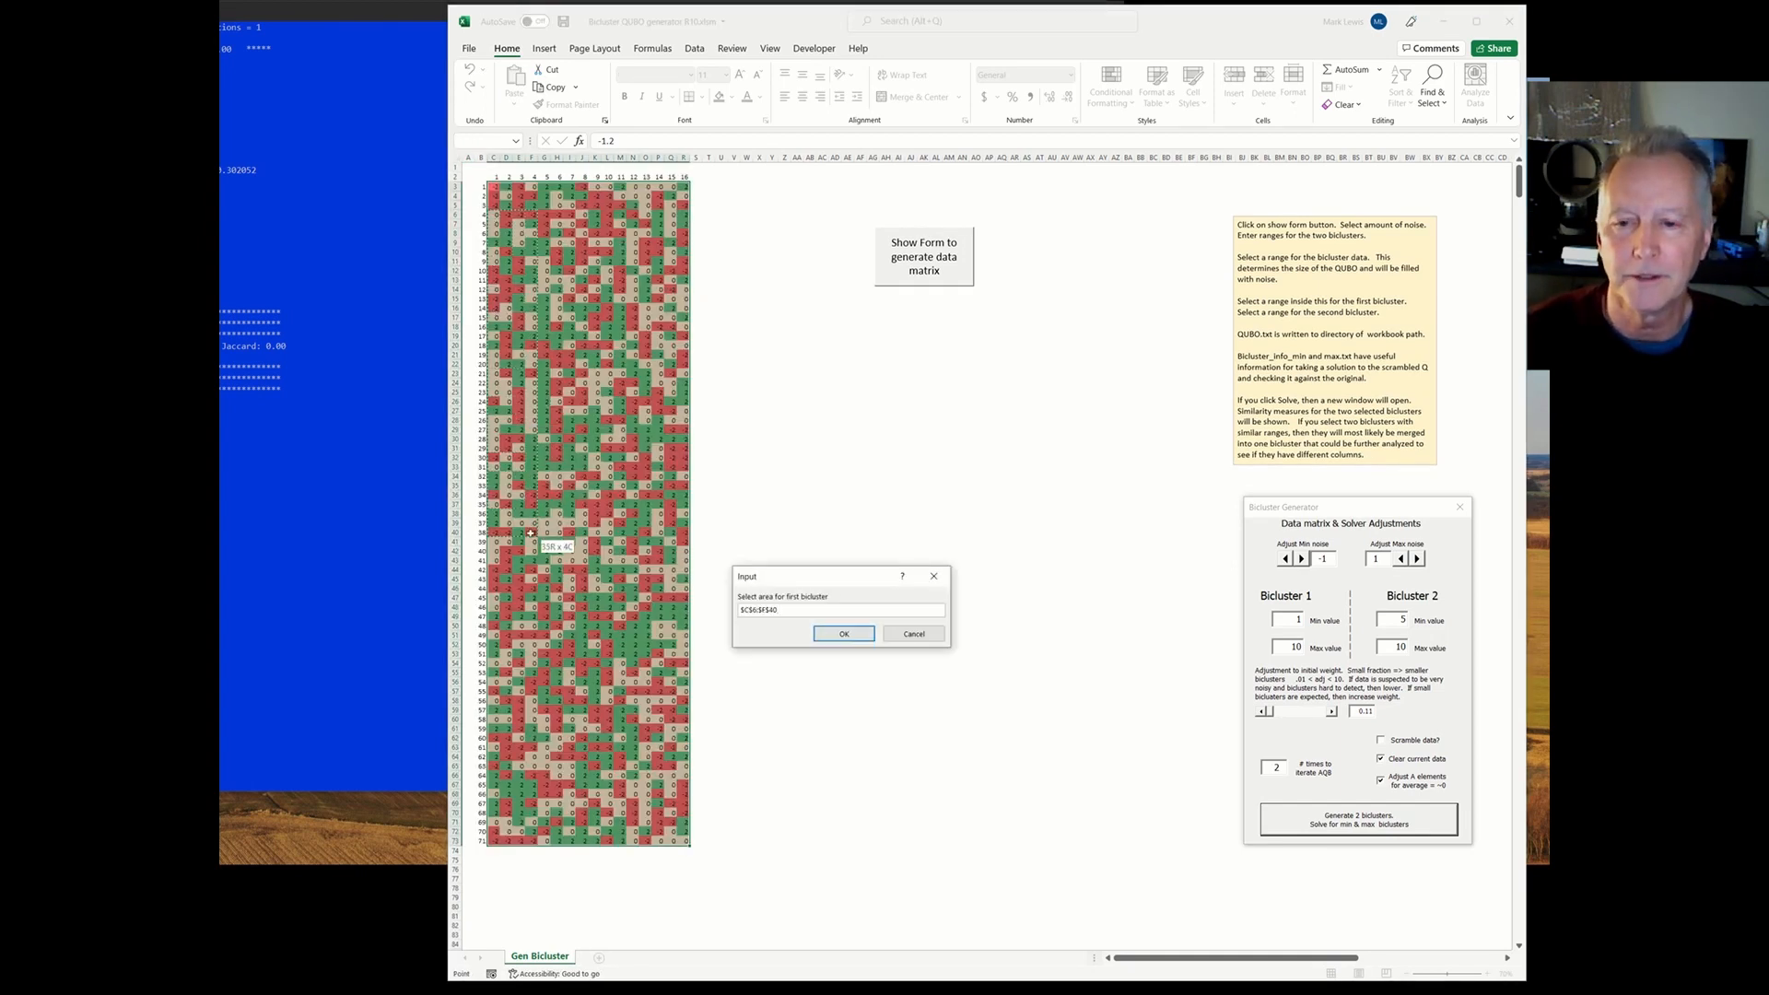
pyautogui.press('Return')
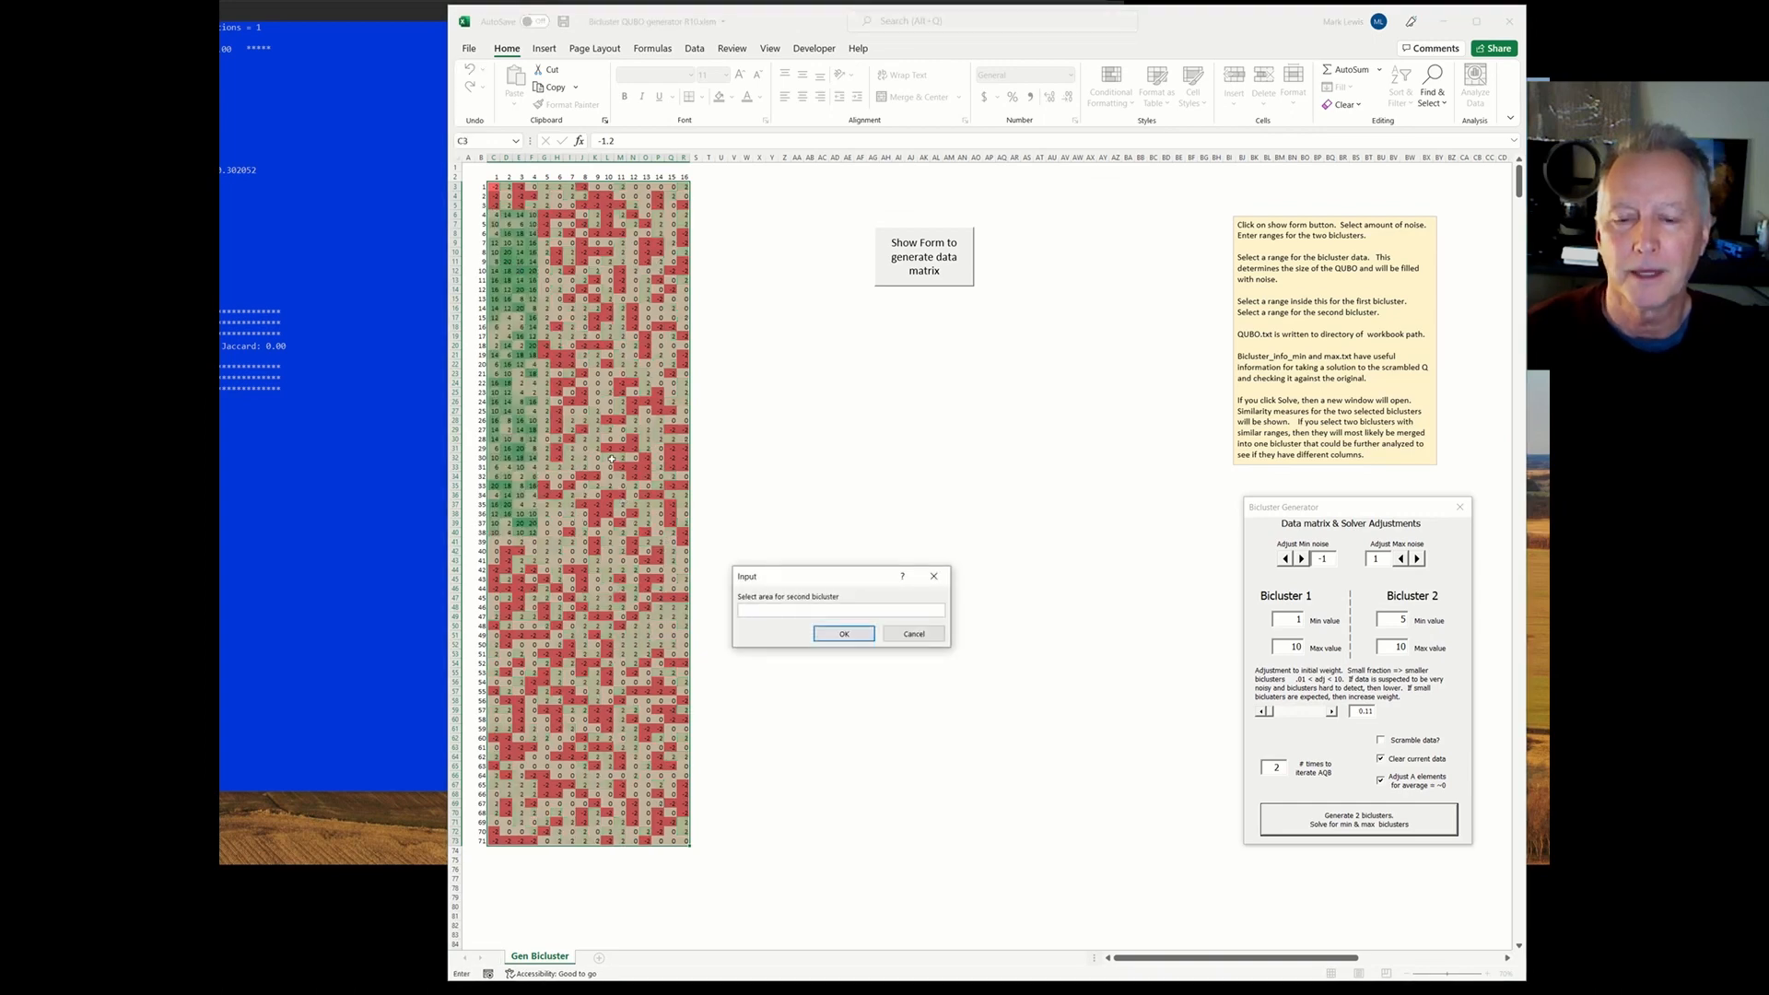
pyautogui.moveTo(612, 458); pyautogui.dragTo(673, 788)
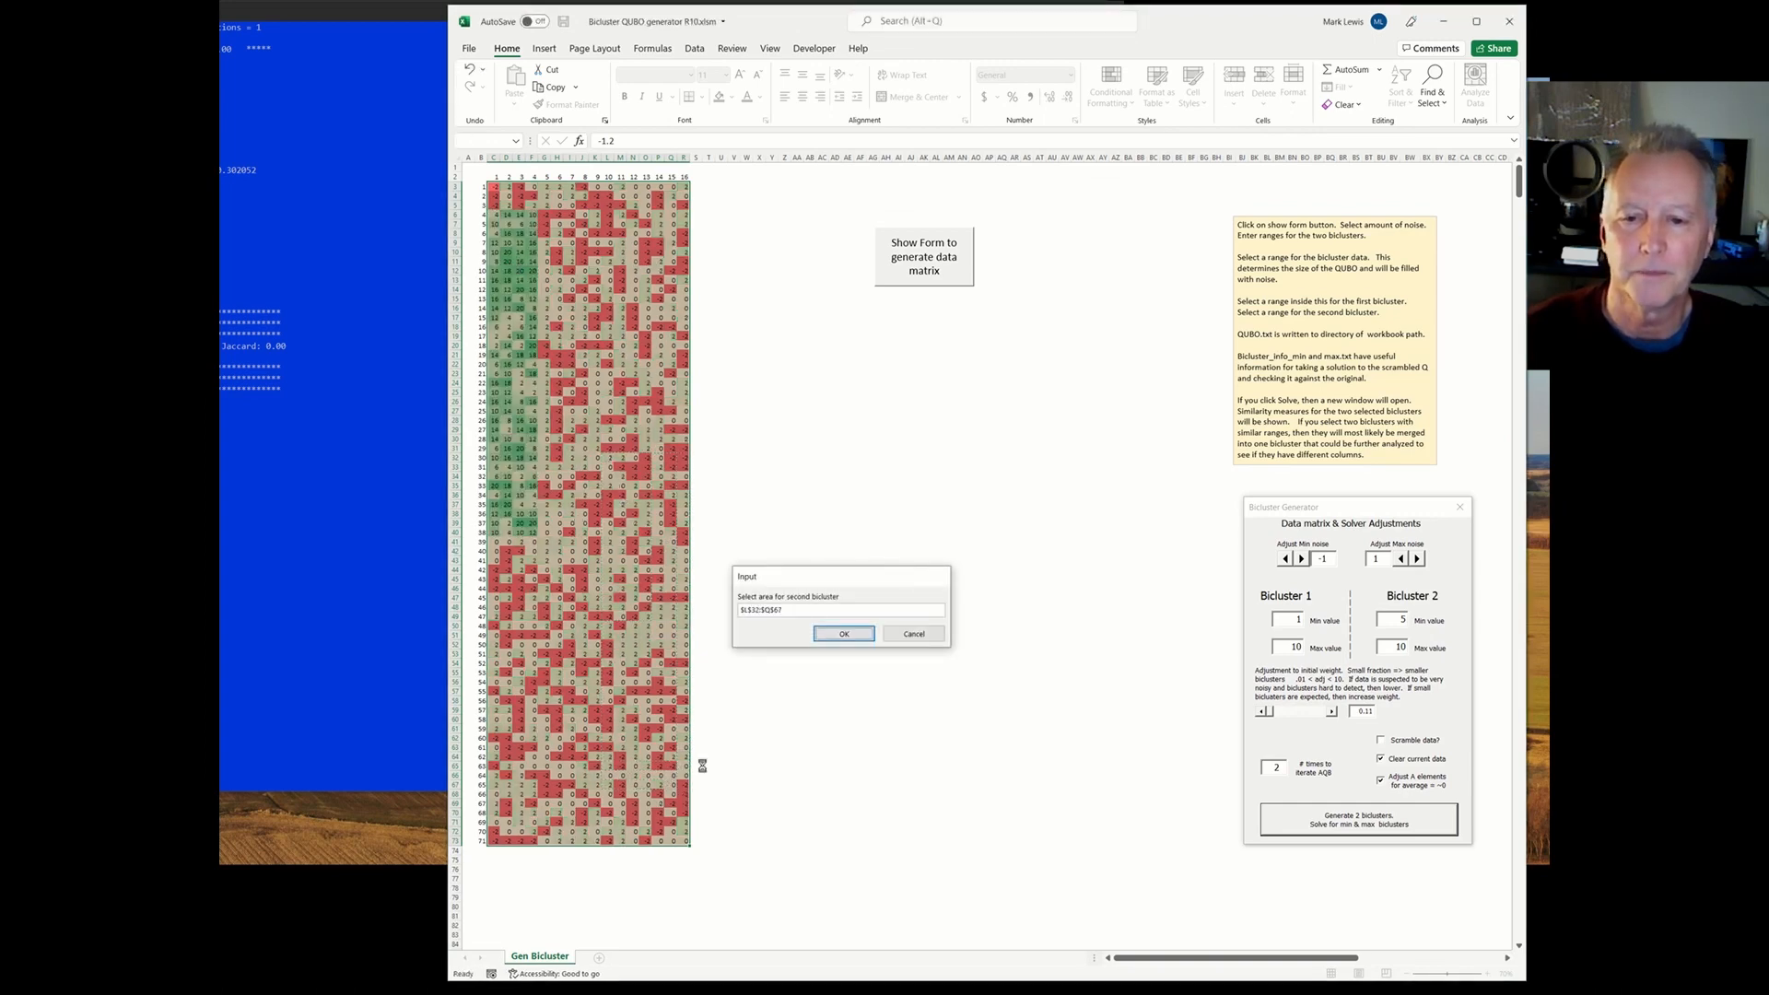
pyautogui.press('Return')
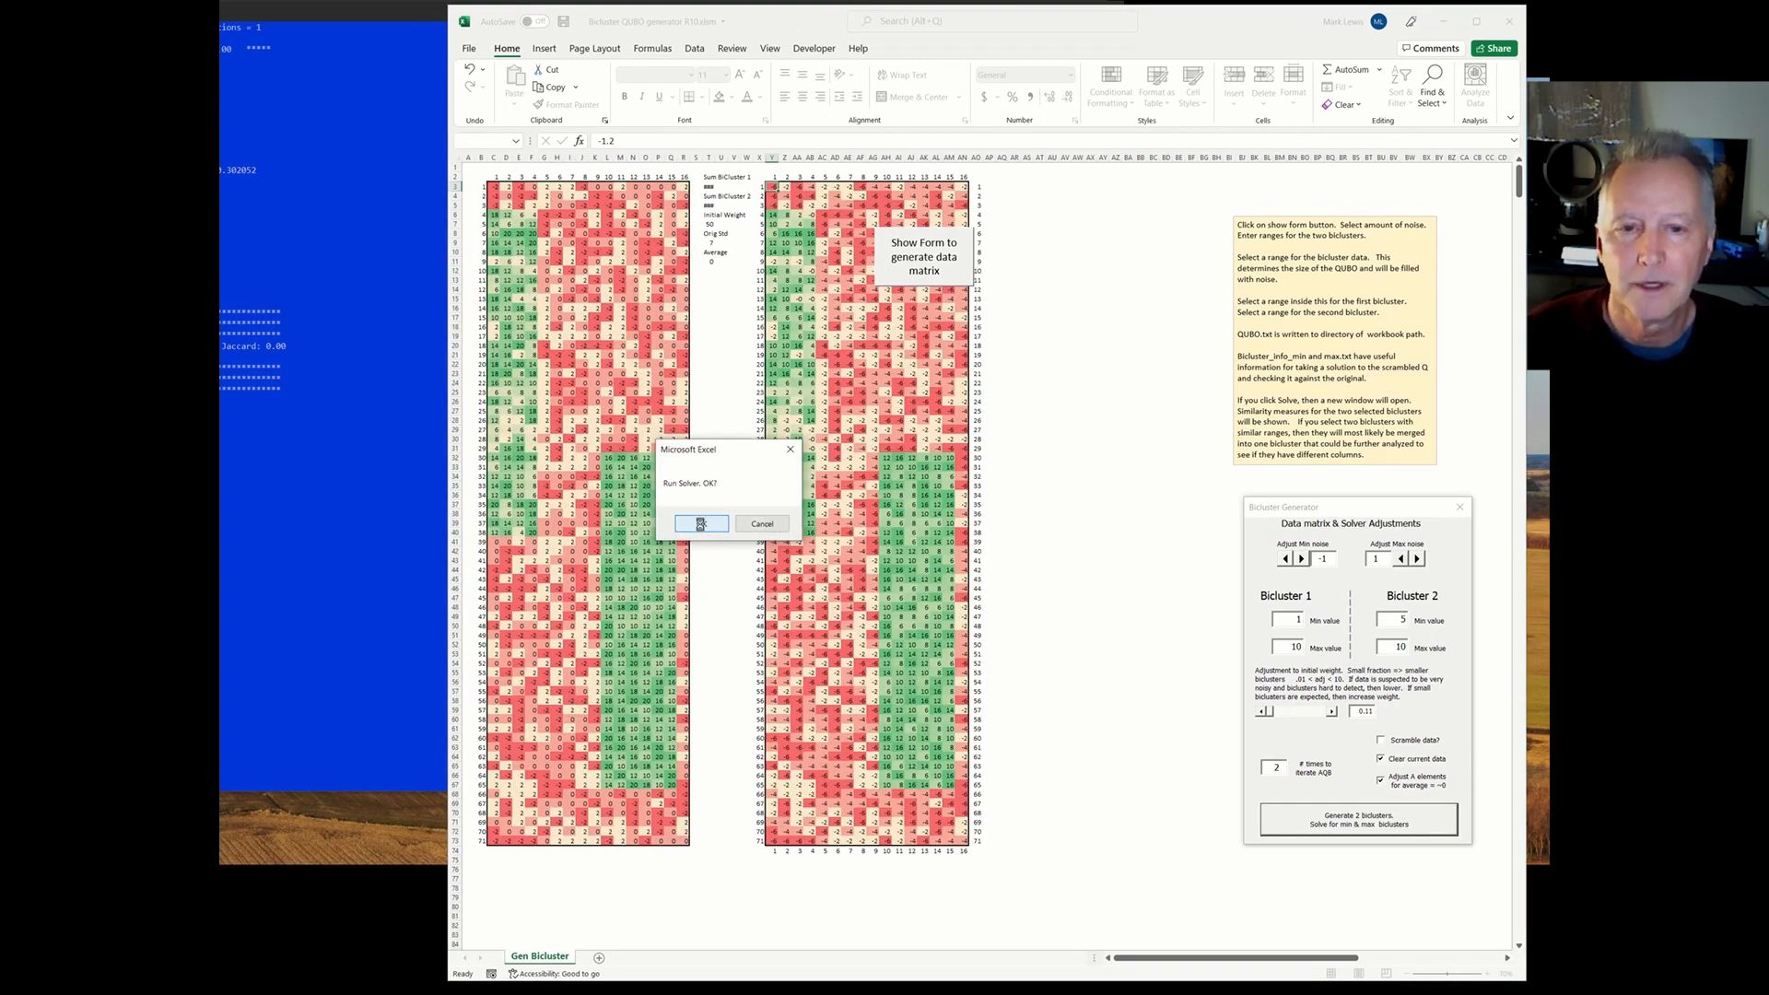
pyautogui.click(700, 523)
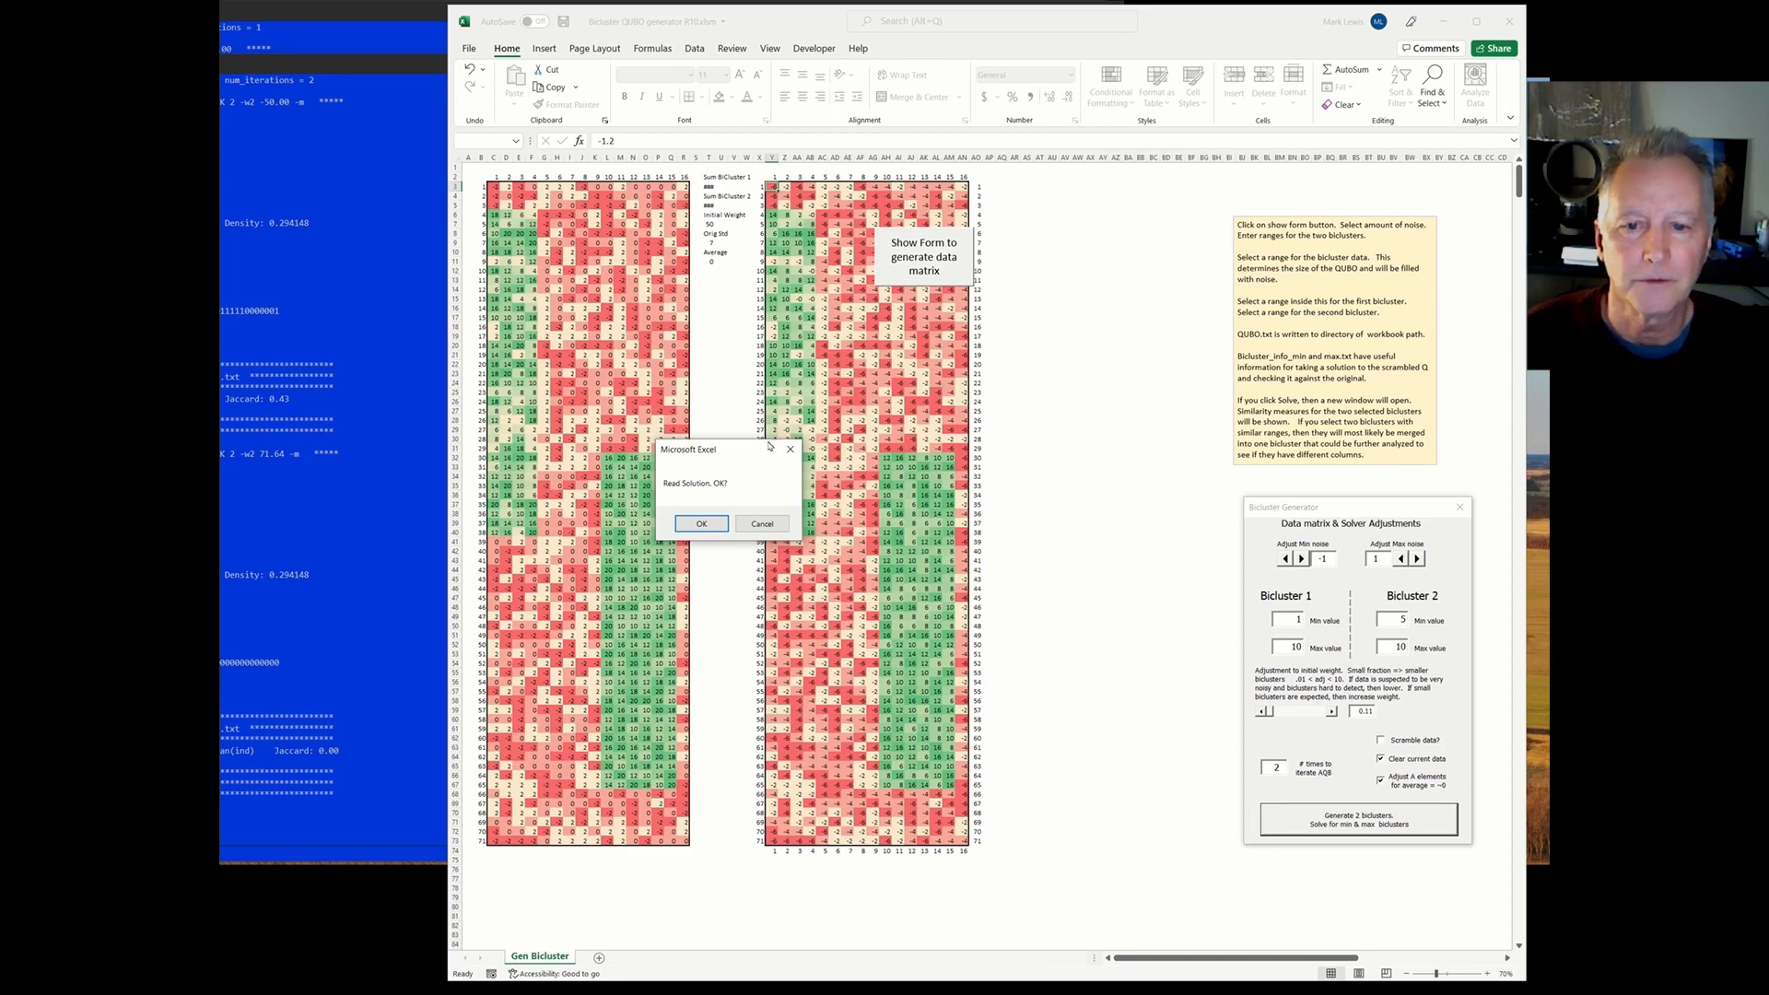
# Read the solver's solution into the sheet and compare it with the second bicluster and the overlapping rows in the adjusted matrix
pyautogui.click(701, 524)
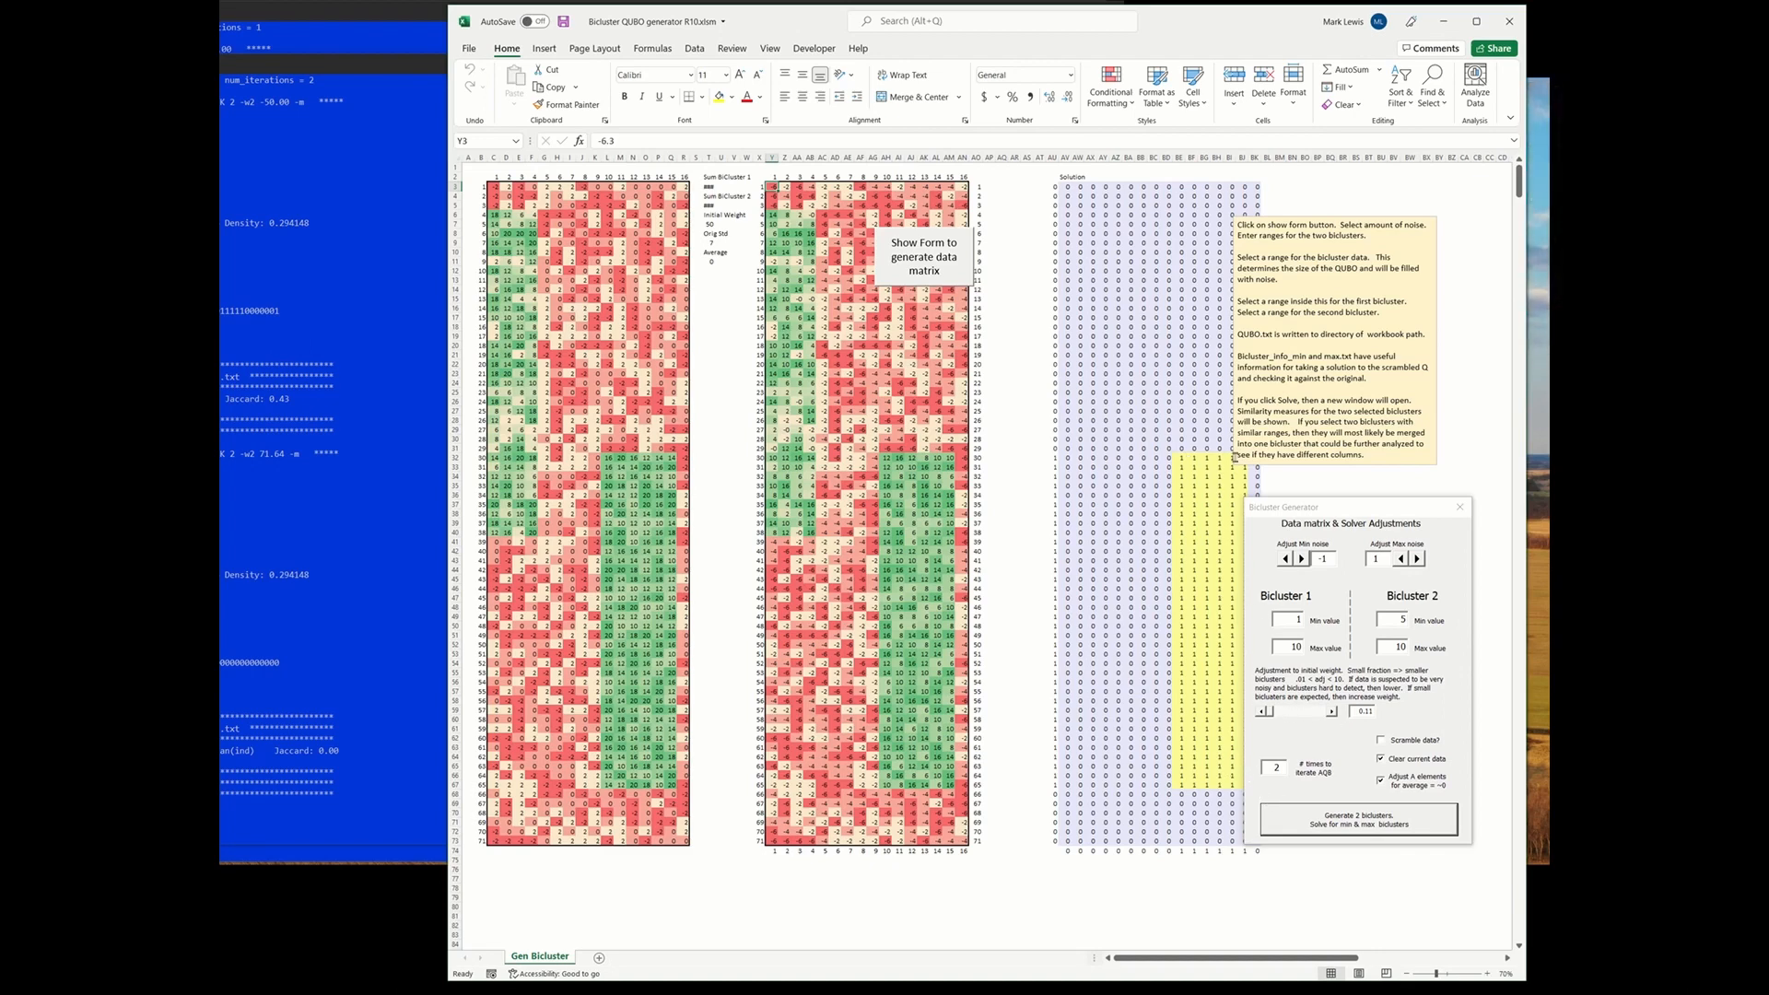
pyautogui.moveTo(883, 457); pyautogui.dragTo(1236, 786)
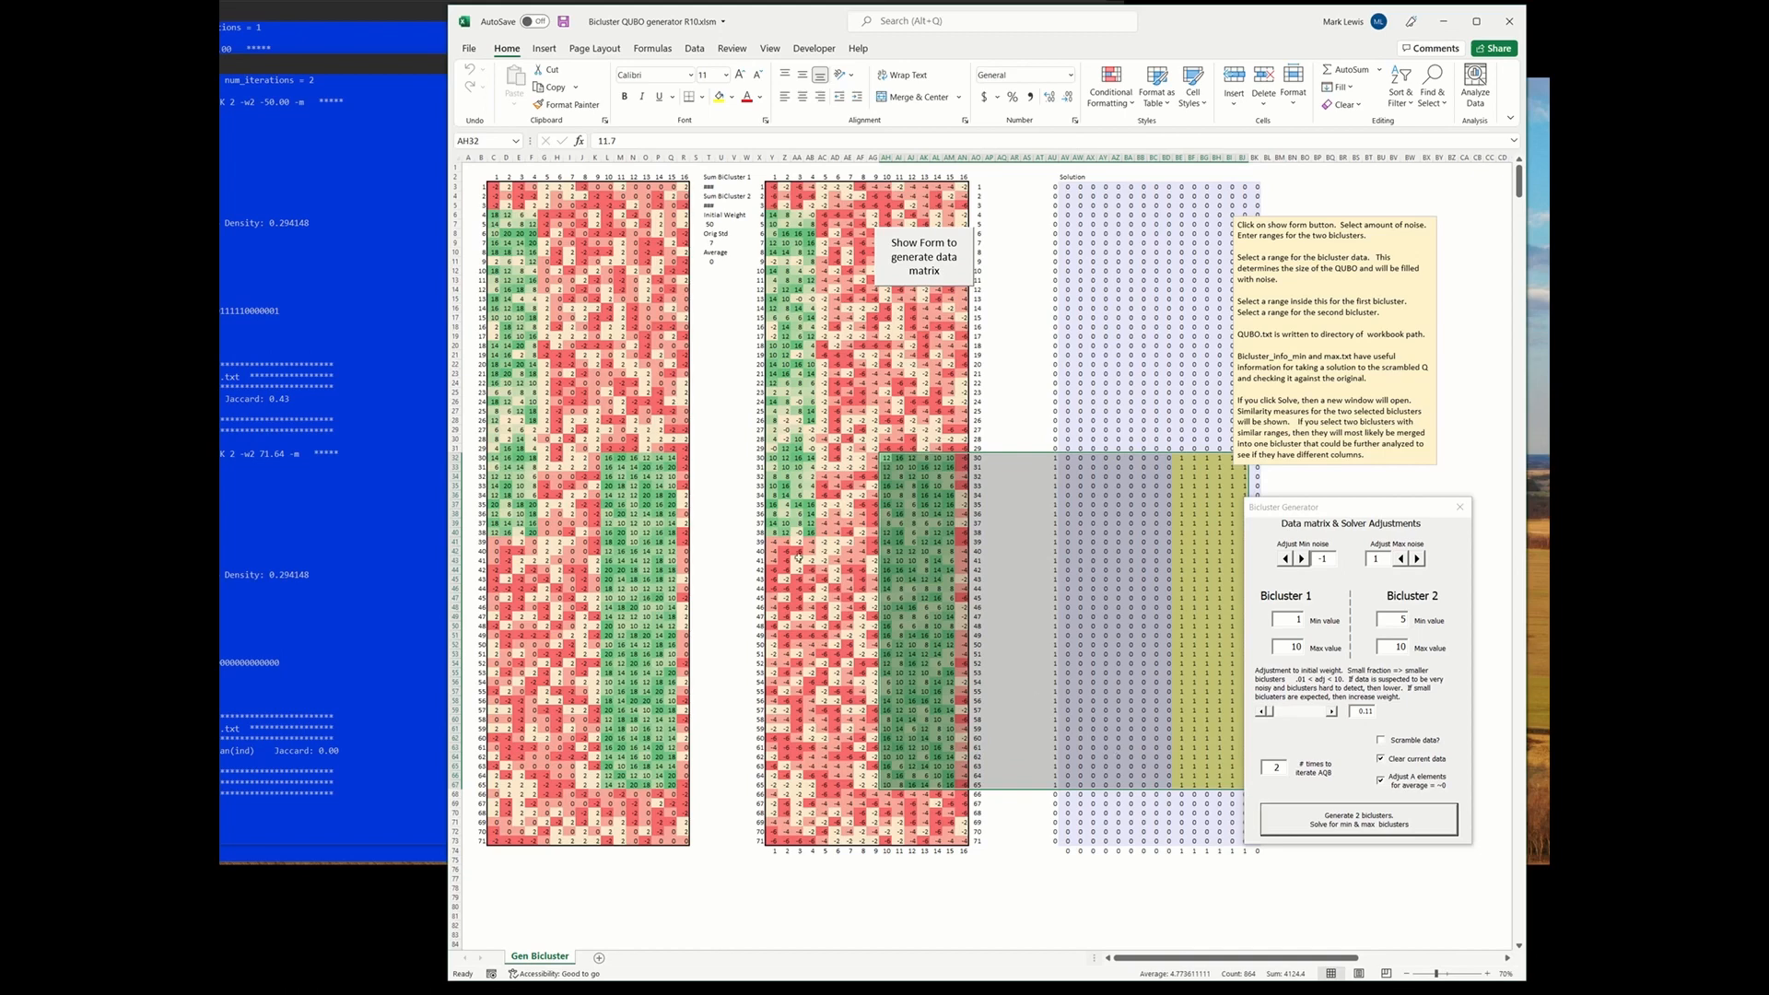
pyautogui.moveTo(773, 458); pyautogui.dragTo(950, 531)
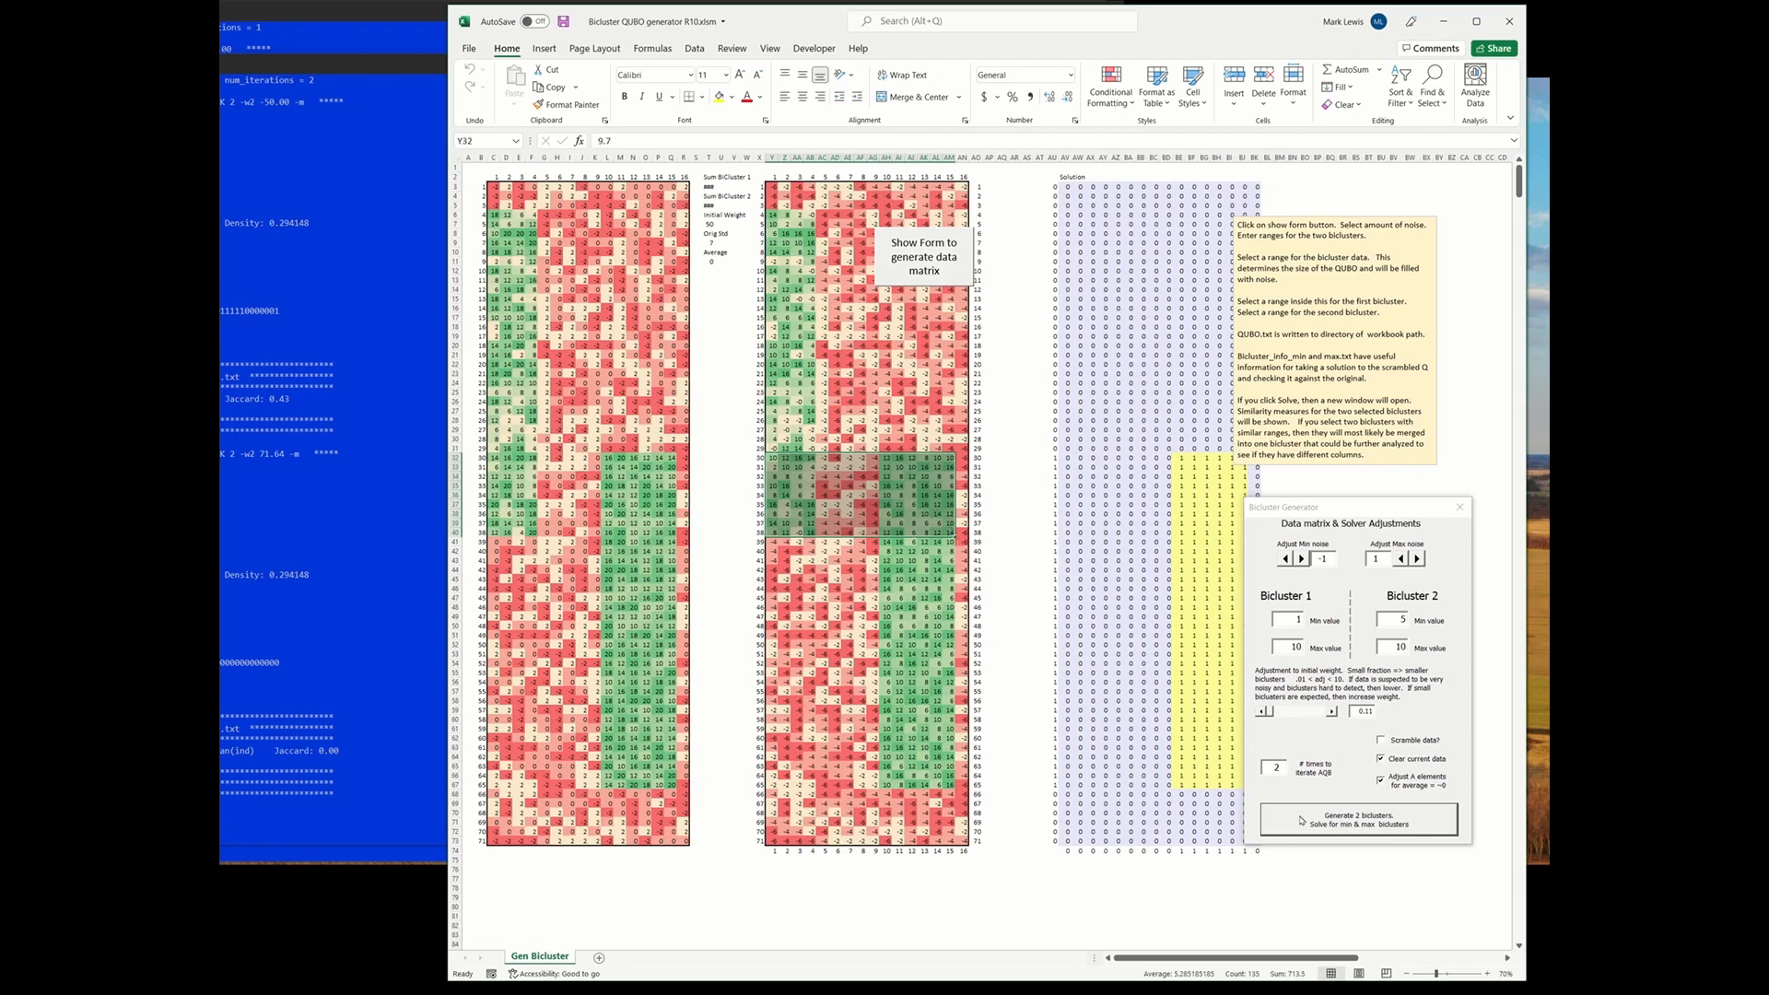
# Turn off clearing of current data and fill the second bicluster's range L32:Q67 in the data matrix with 0
pyautogui.click(1381, 760)
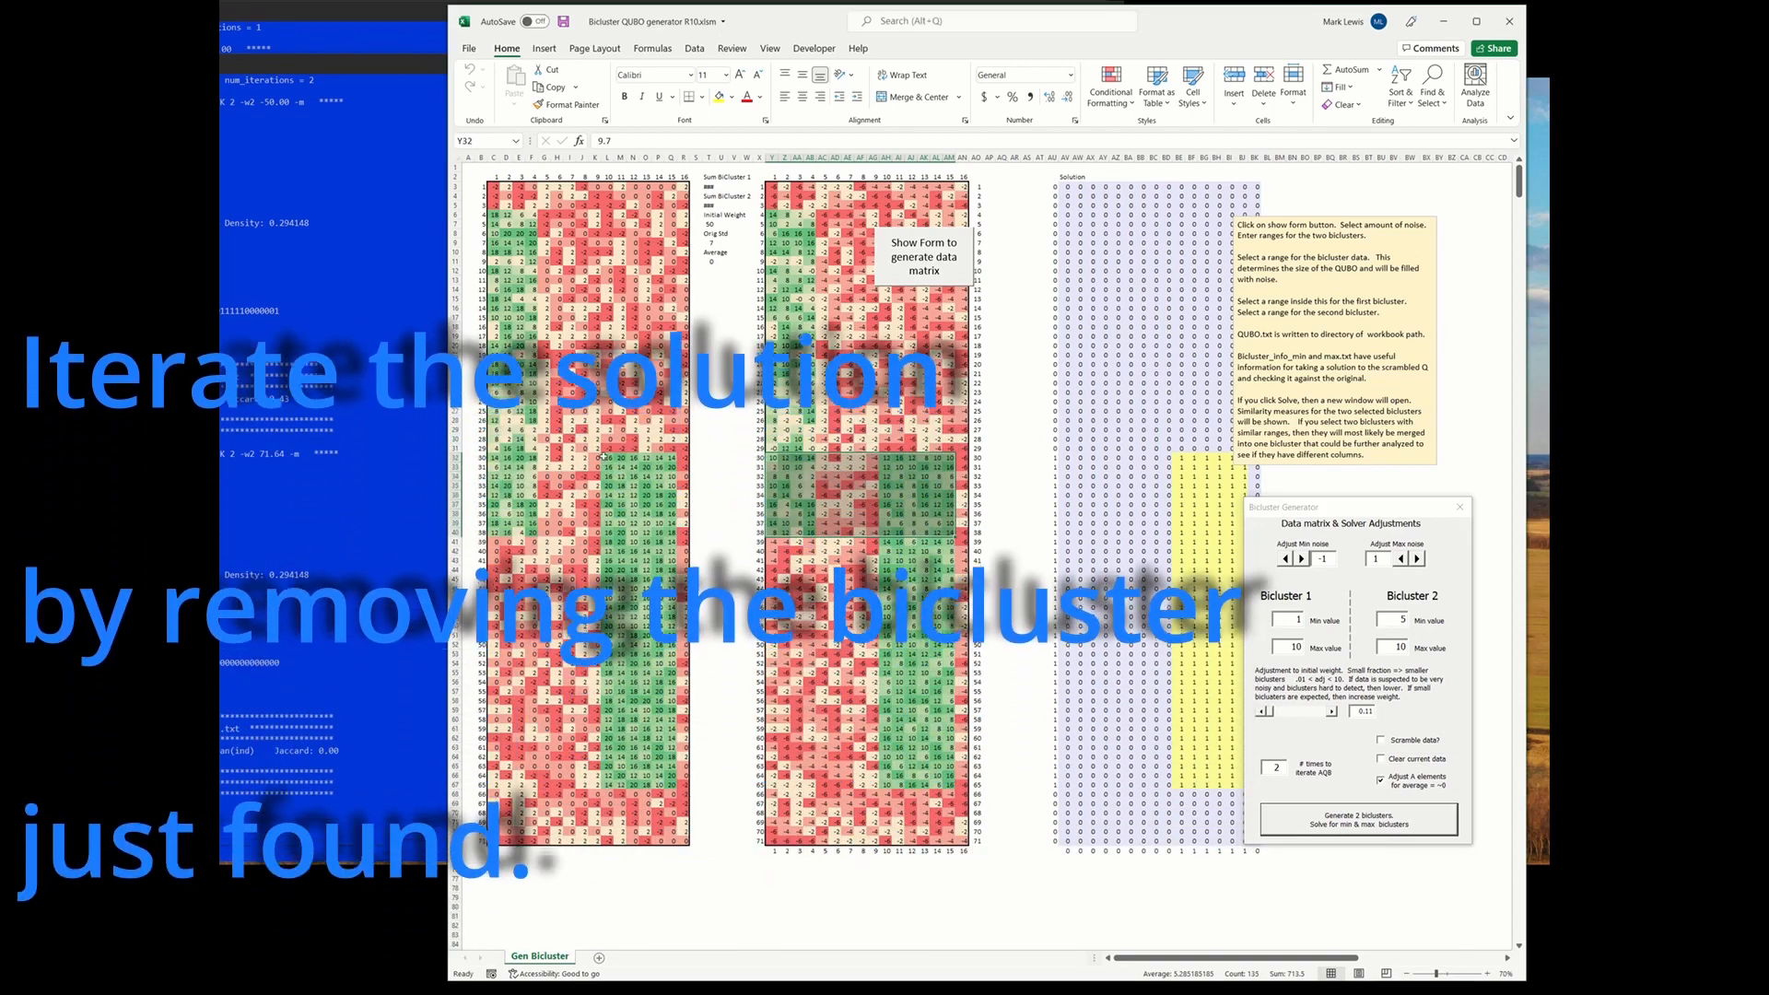
pyautogui.moveTo(608, 458); pyautogui.dragTo(677, 789)
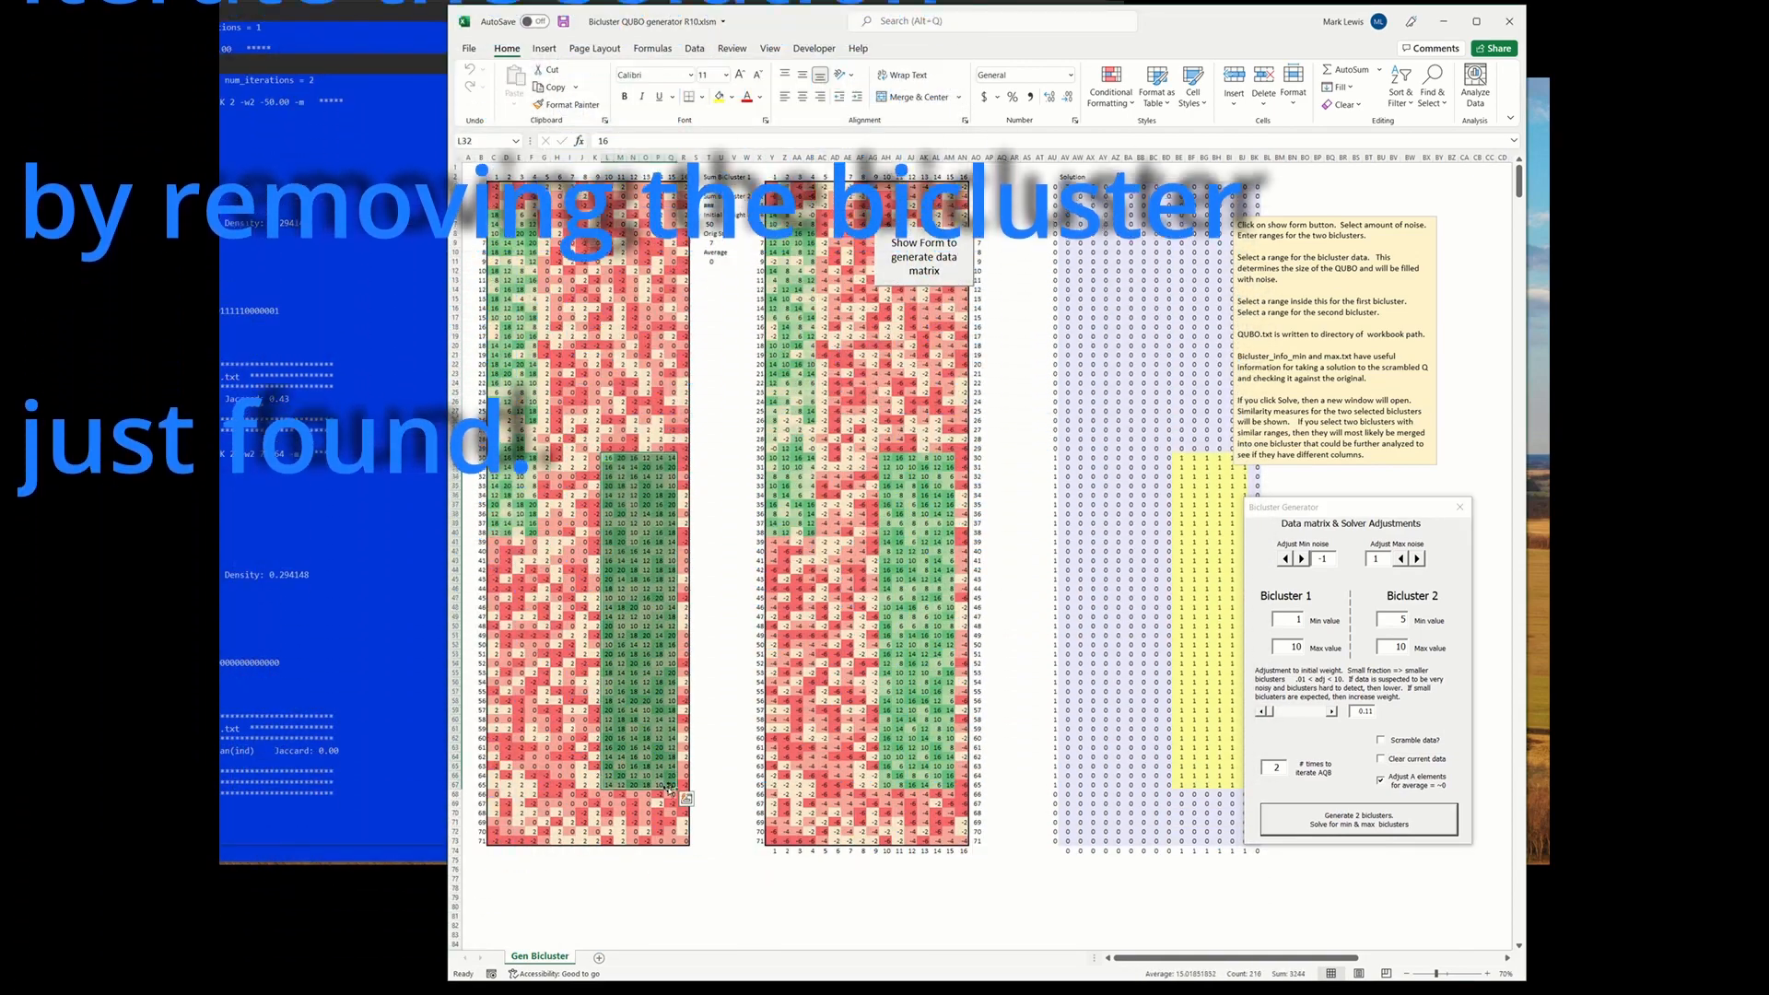
pyautogui.write('0')
pyautogui.hotkey('ctrl', 'Return')
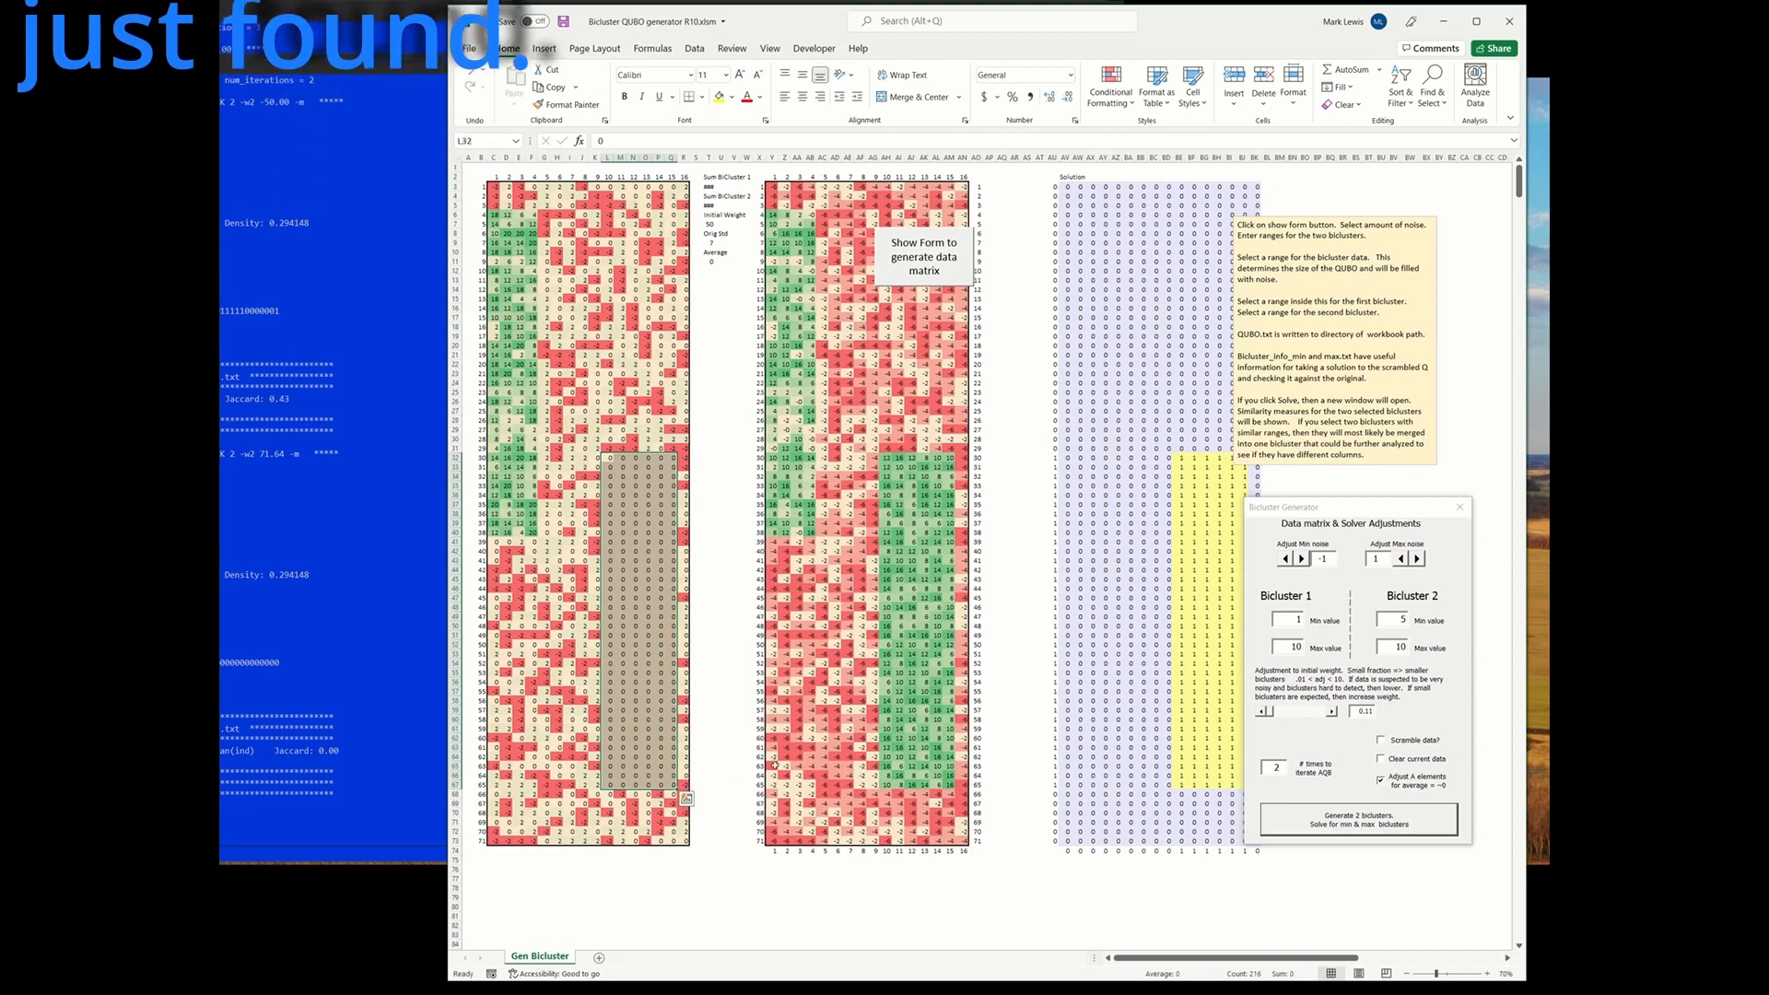
# Regenerate the QUBO from the existing data with C3:R73 as the A matrix and C6:F40 as the first bicluster
pyautogui.click(1315, 812)
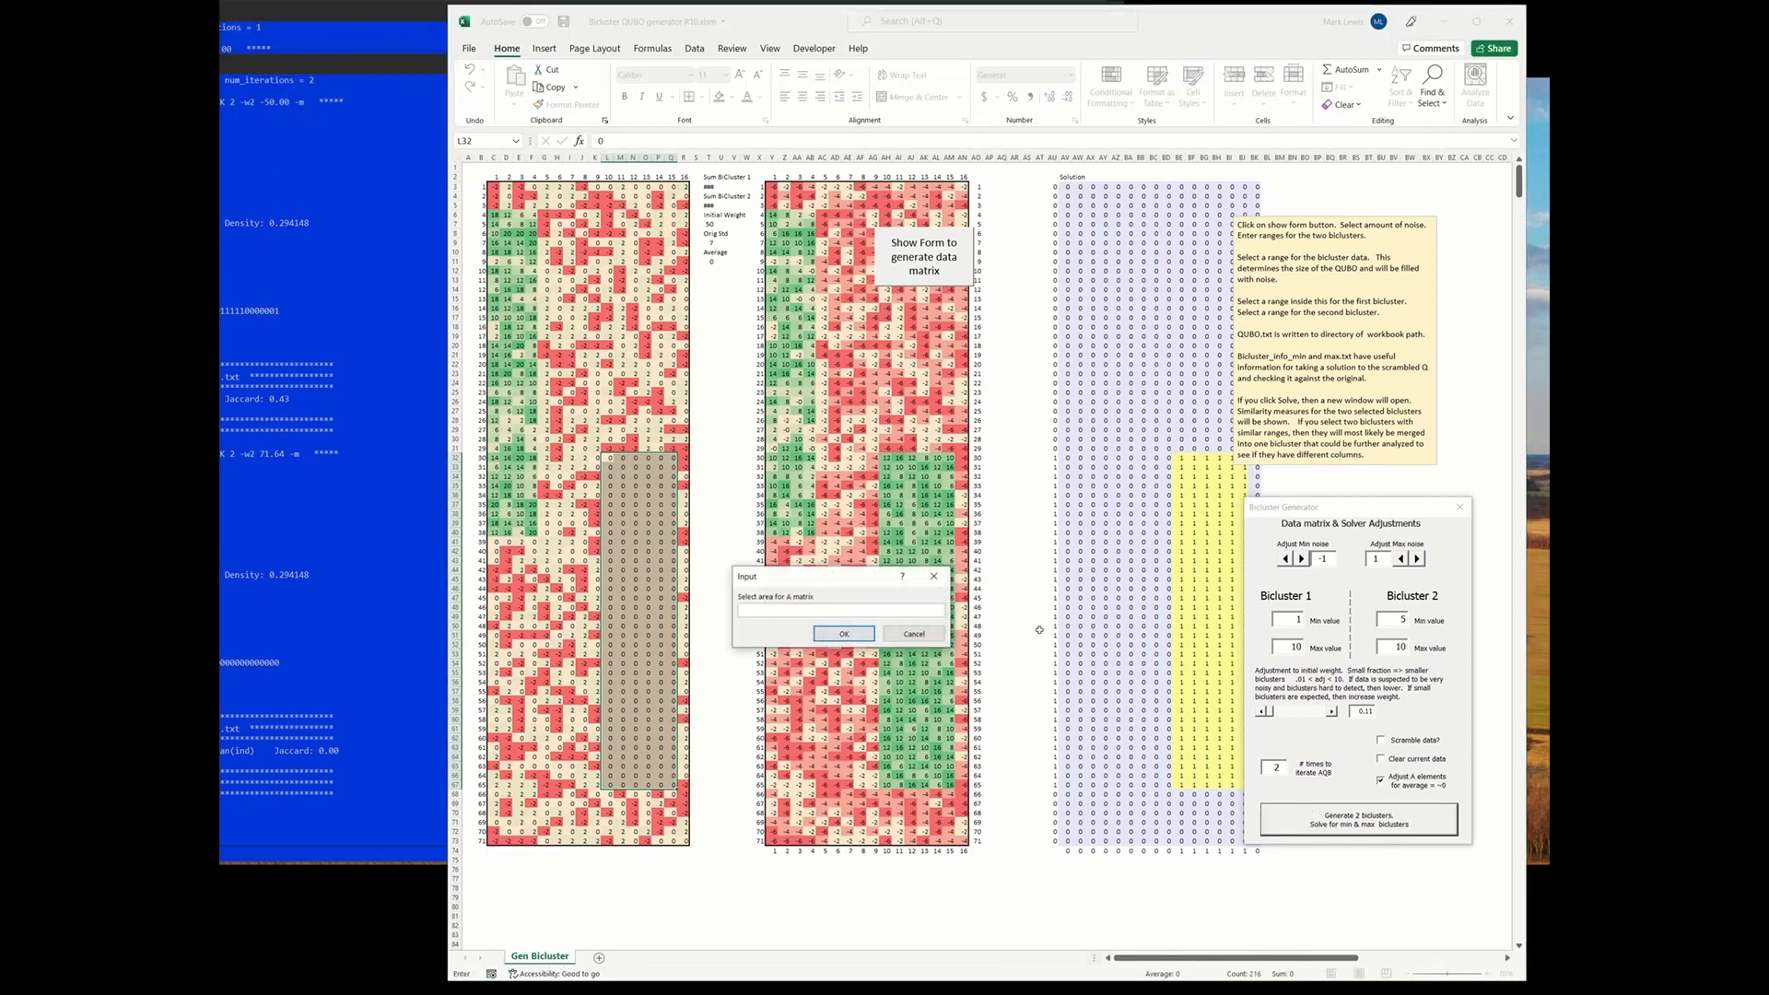
pyautogui.moveTo(493, 185); pyautogui.dragTo(683, 836)
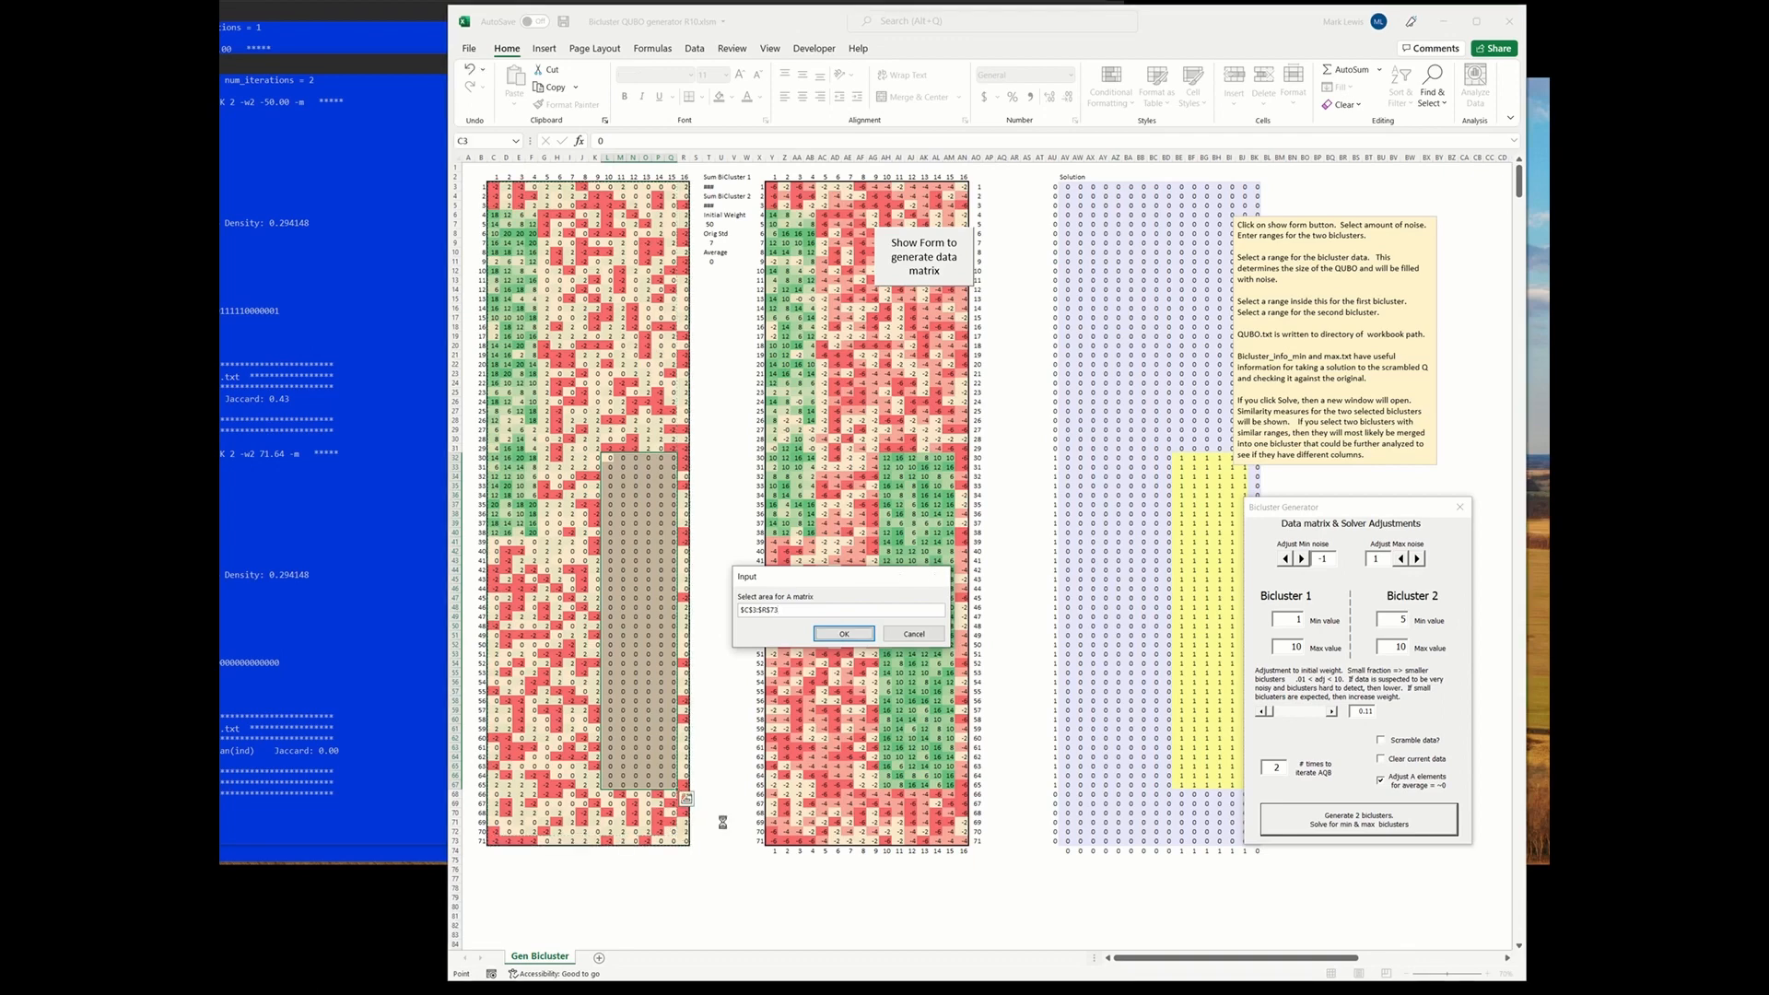
pyautogui.press('Return')
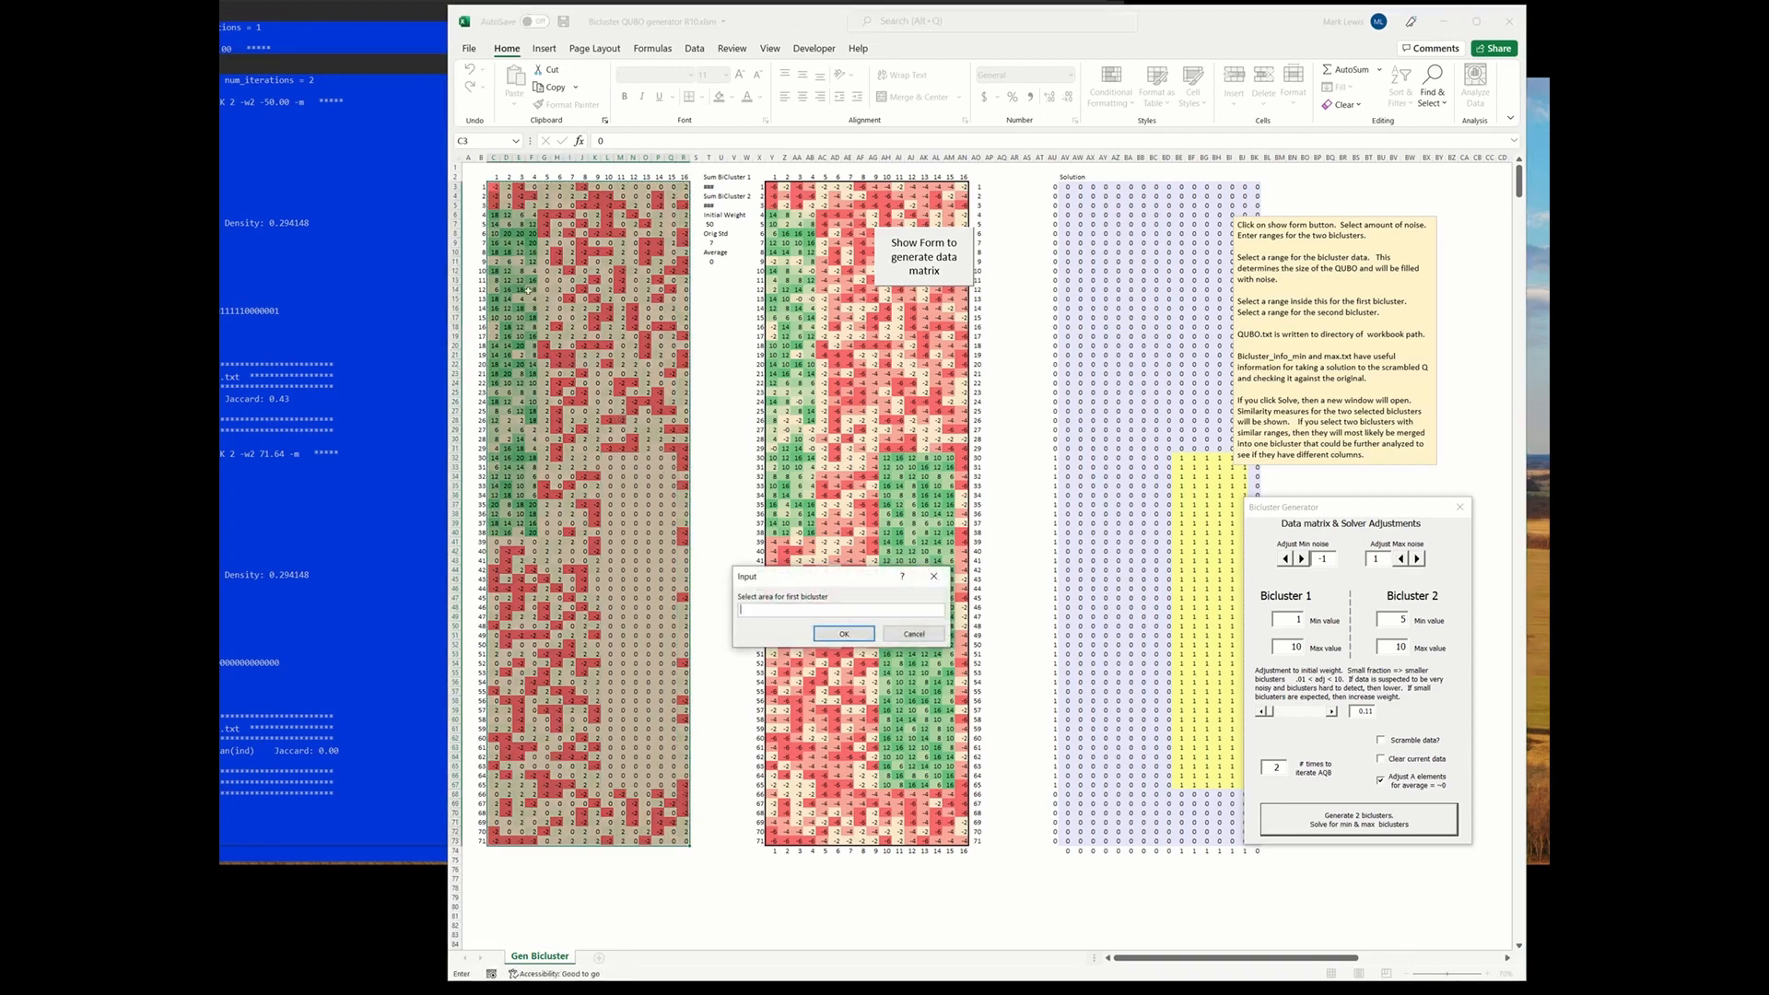
pyautogui.moveTo(506, 462); pyautogui.dragTo(535, 535)
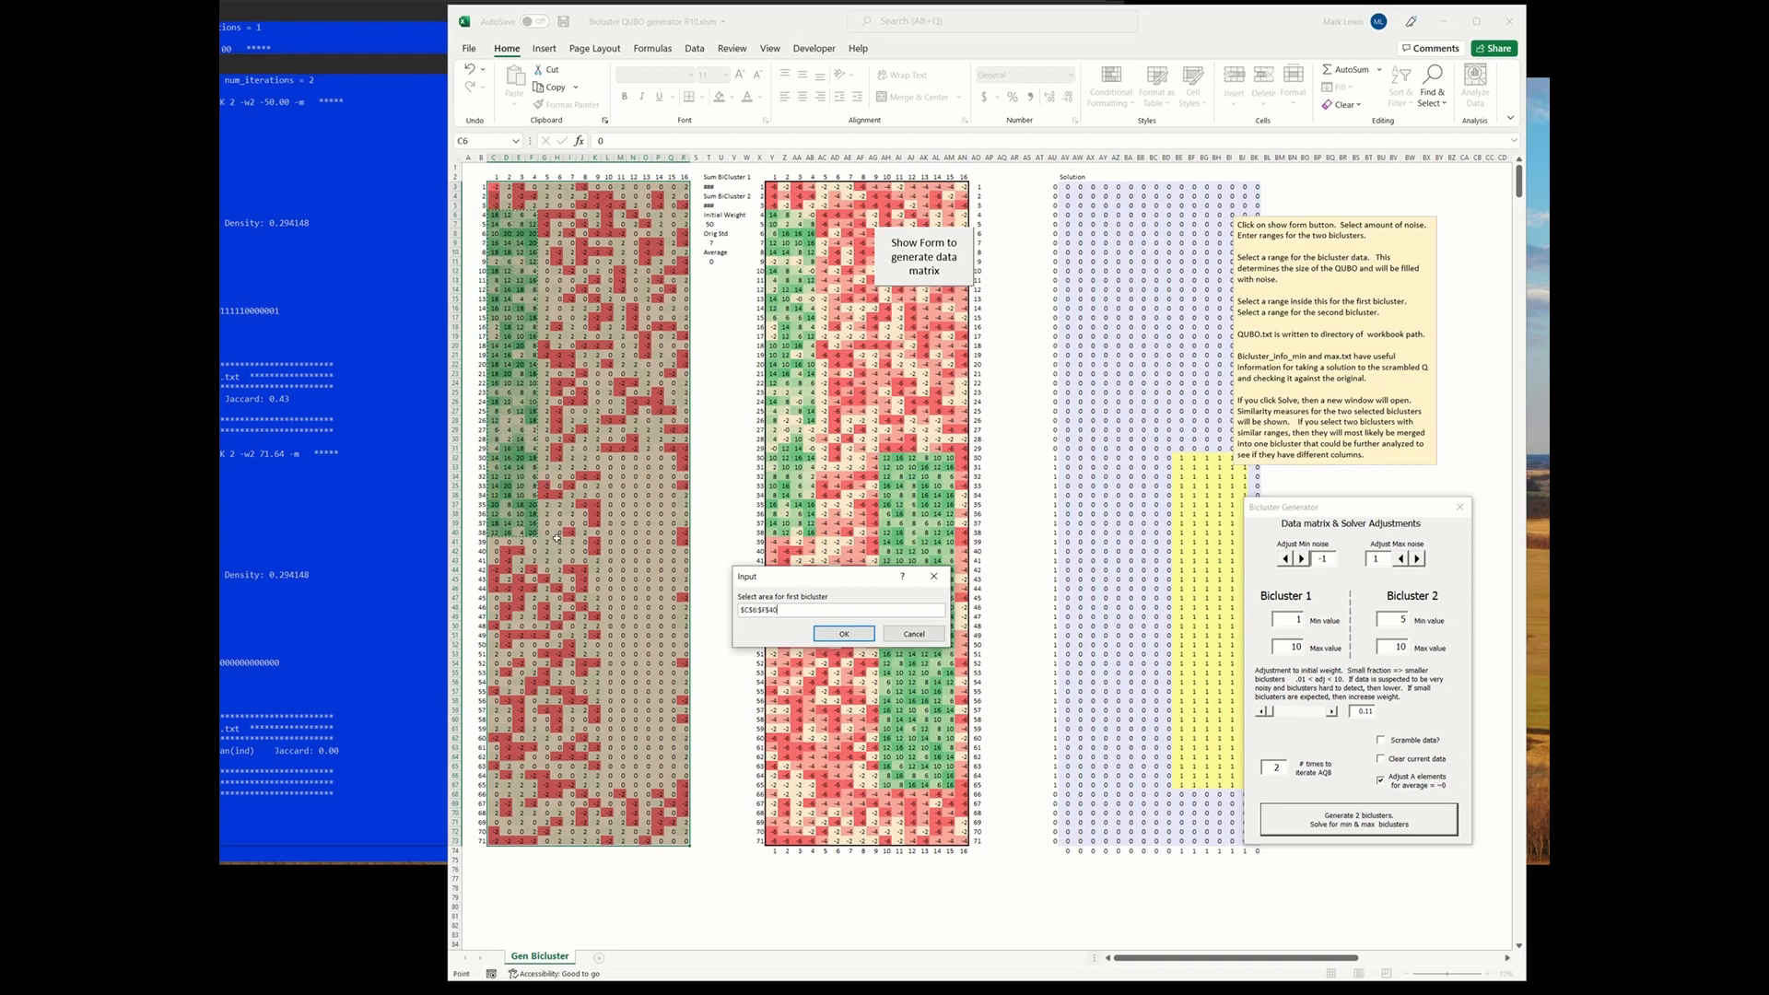
pyautogui.press('Return')
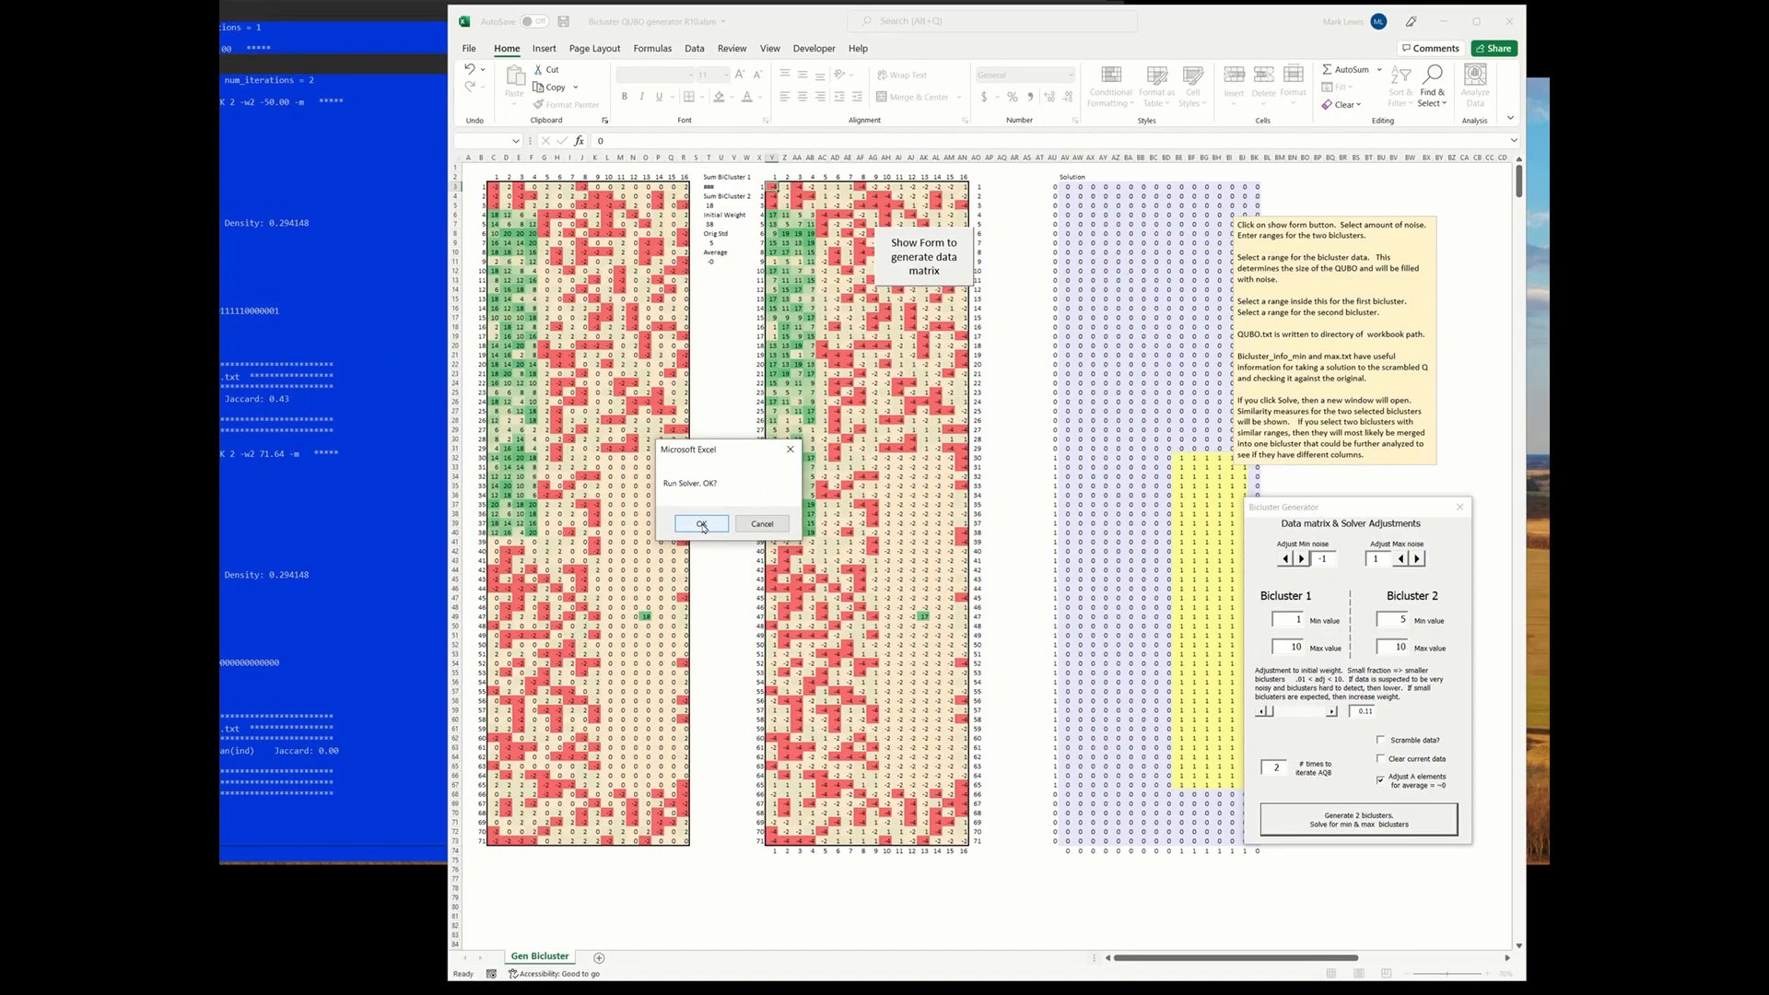
# Run the solver and read its solution into the sheet, comparing the solution's rows with the first bicluster in the data matrix
pyautogui.click(830, 644)
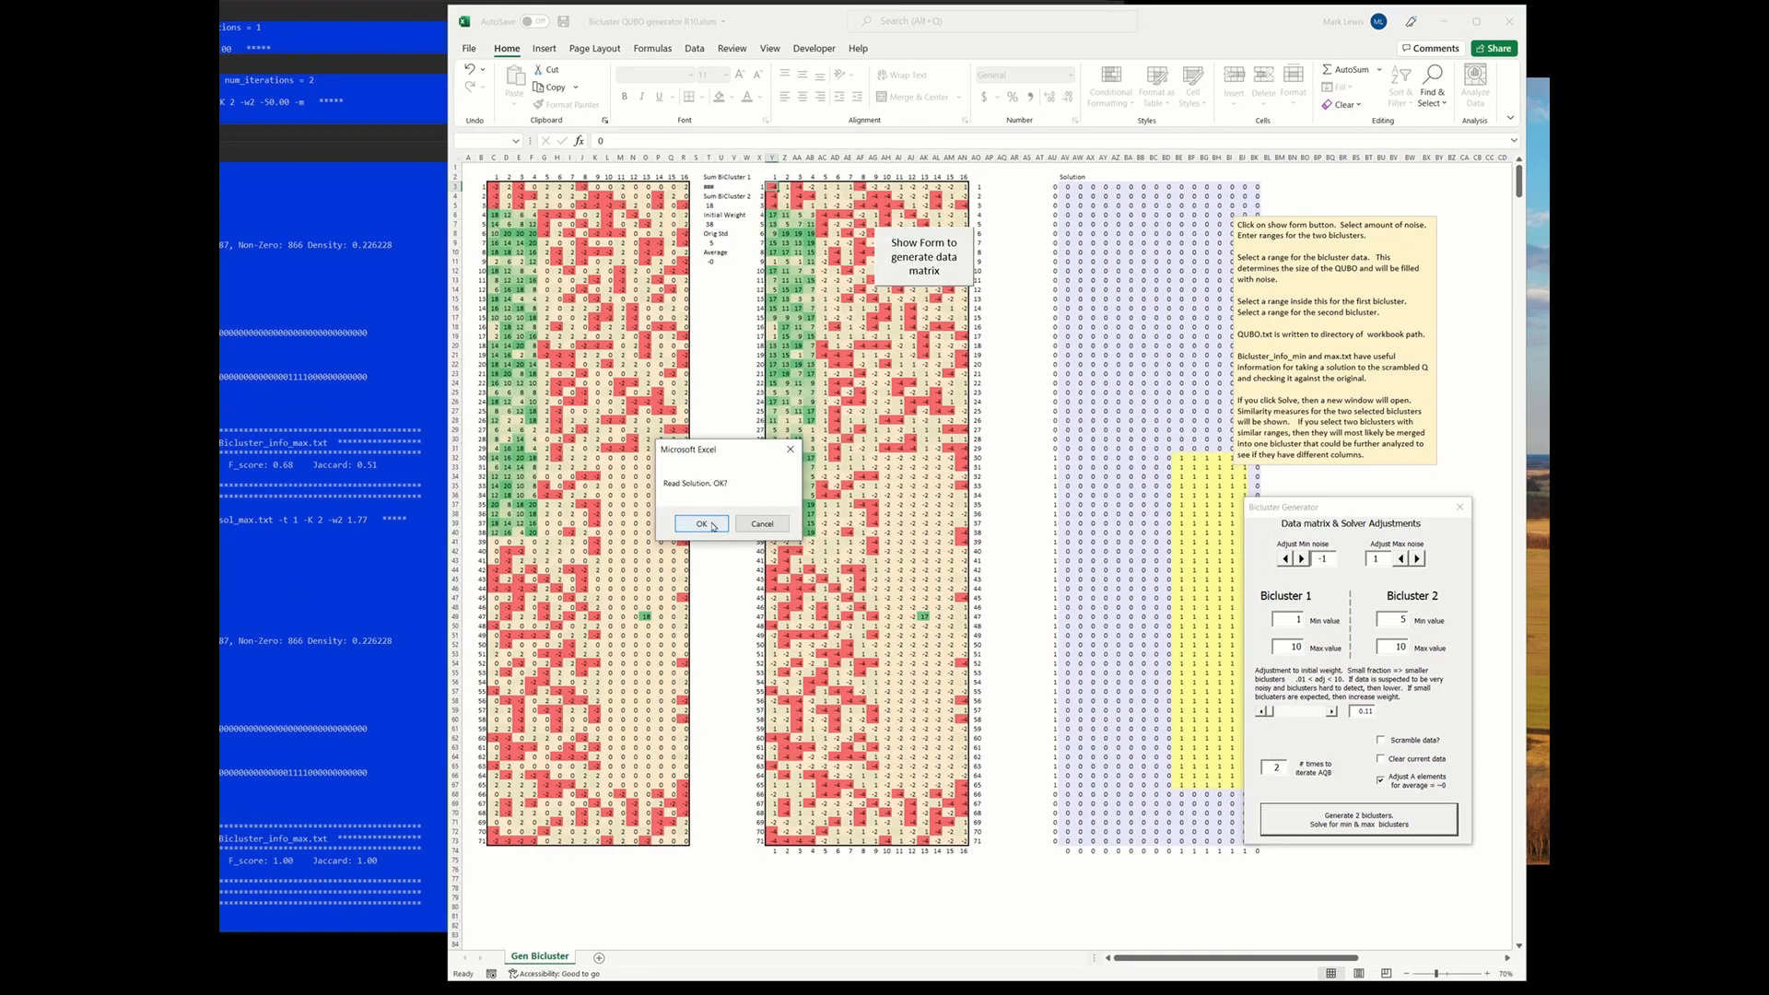
pyautogui.click(702, 523)
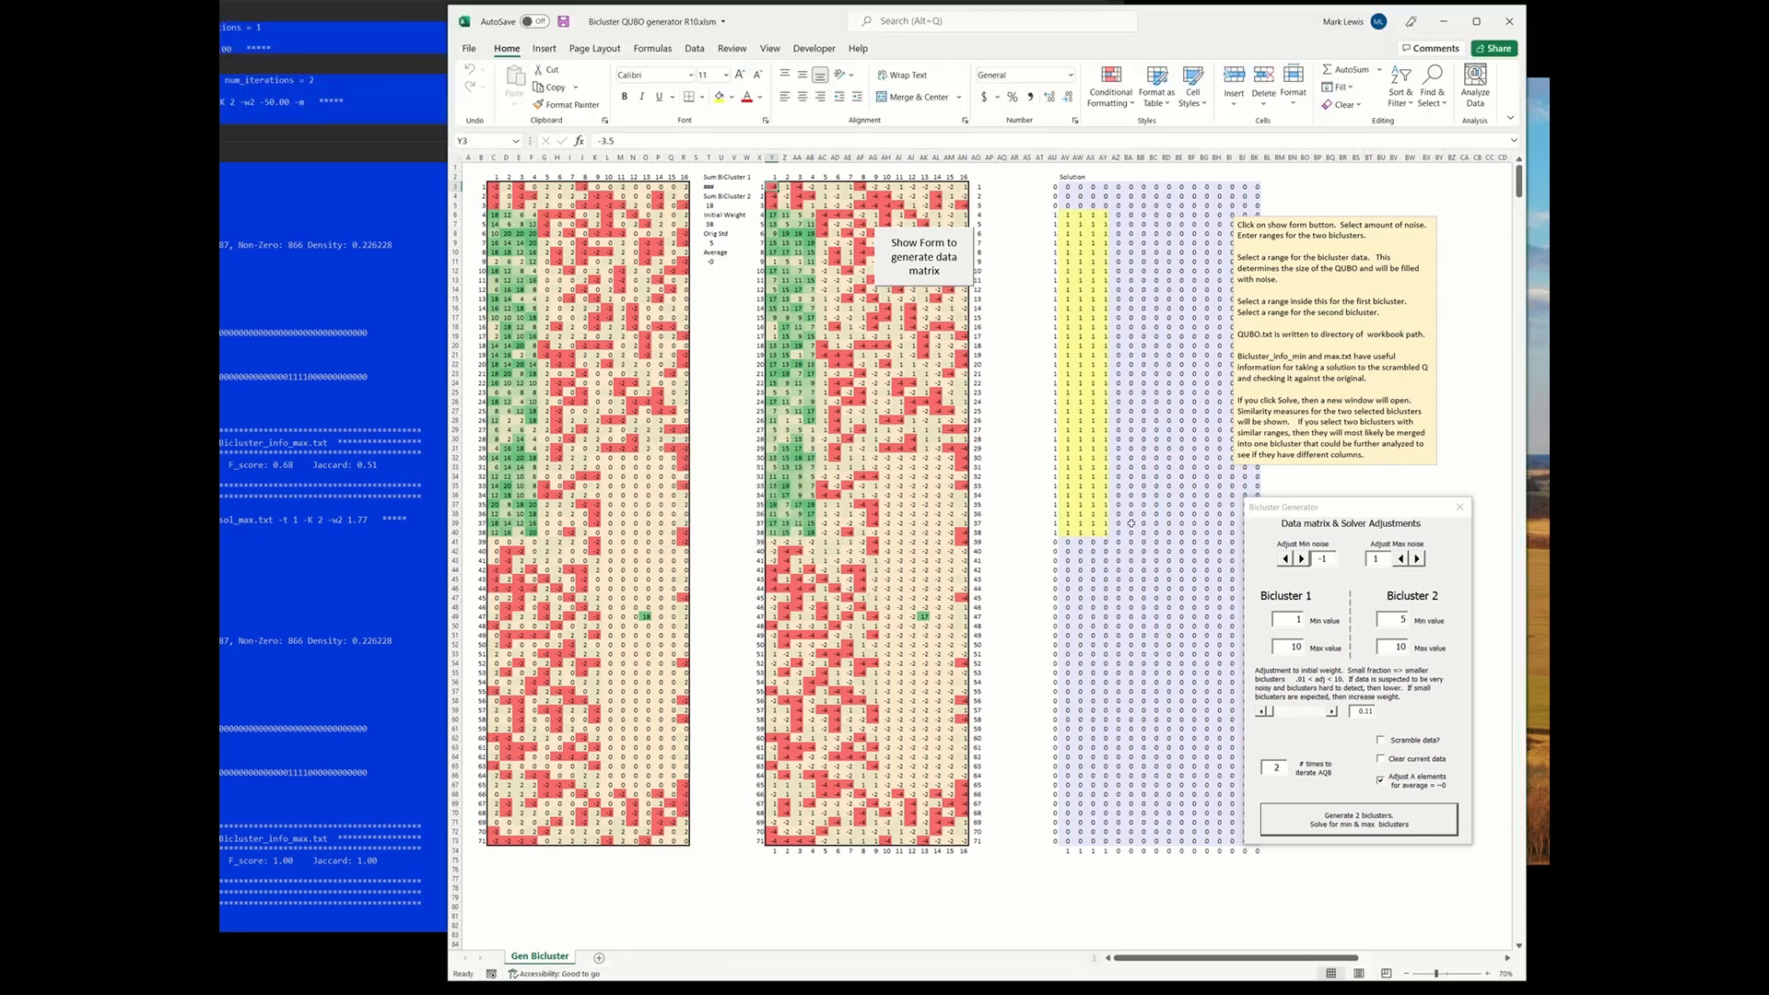
pyautogui.moveTo(1106, 217); pyautogui.dragTo(491, 533)
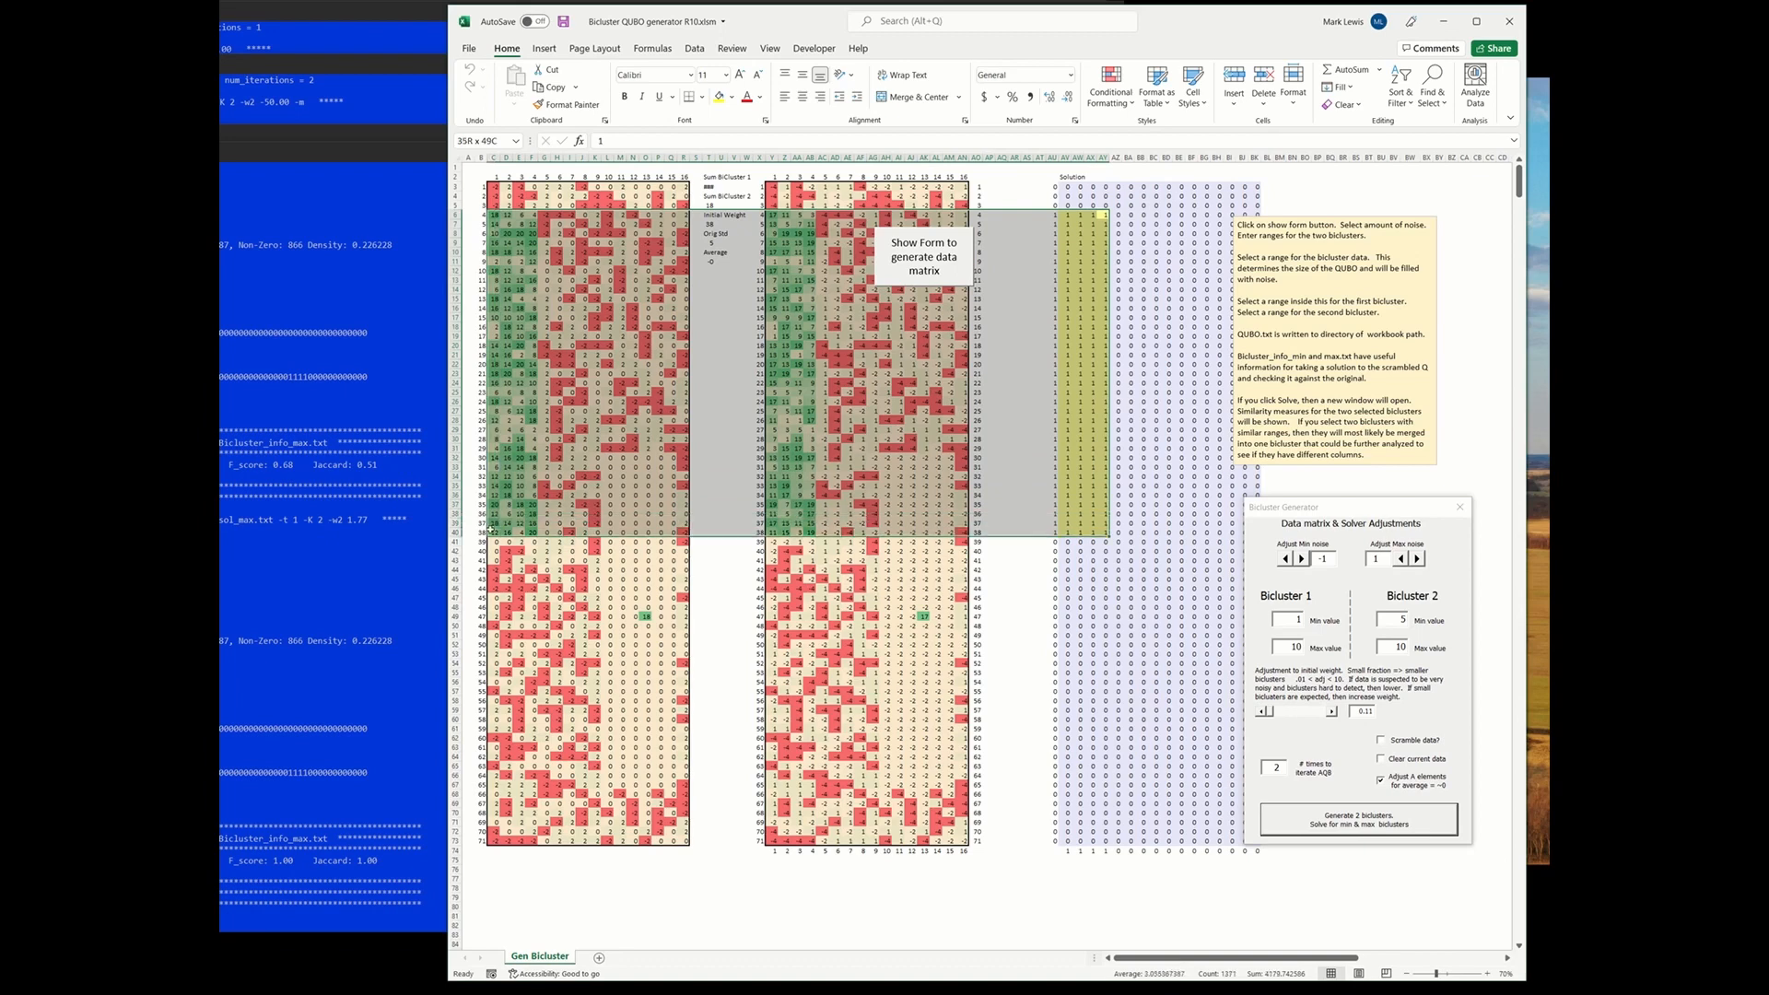